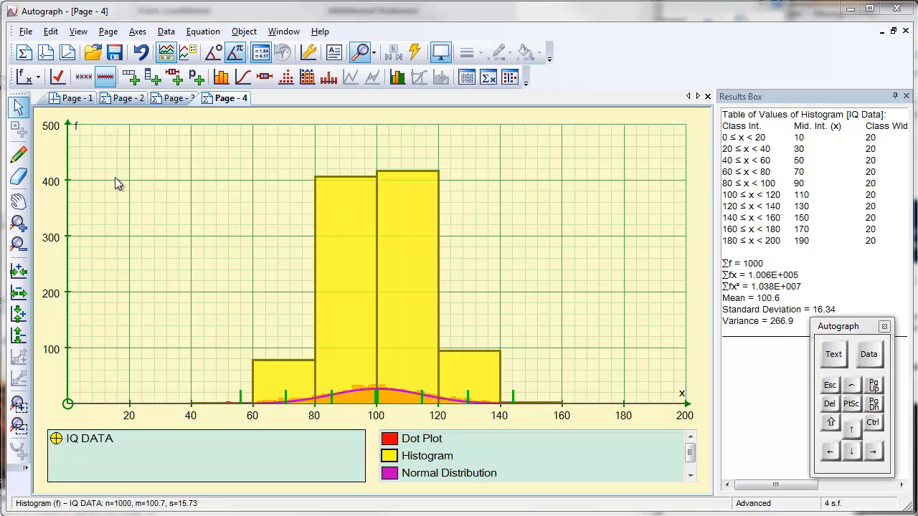
Create a new statistics page and apply the Graph Paper preset theme to its axes.
left_click(24, 53)
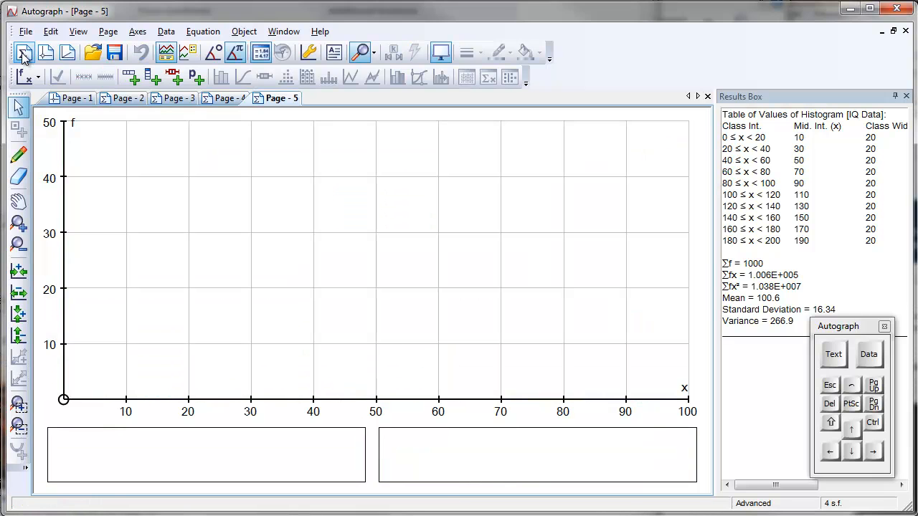
double_click(65, 172)
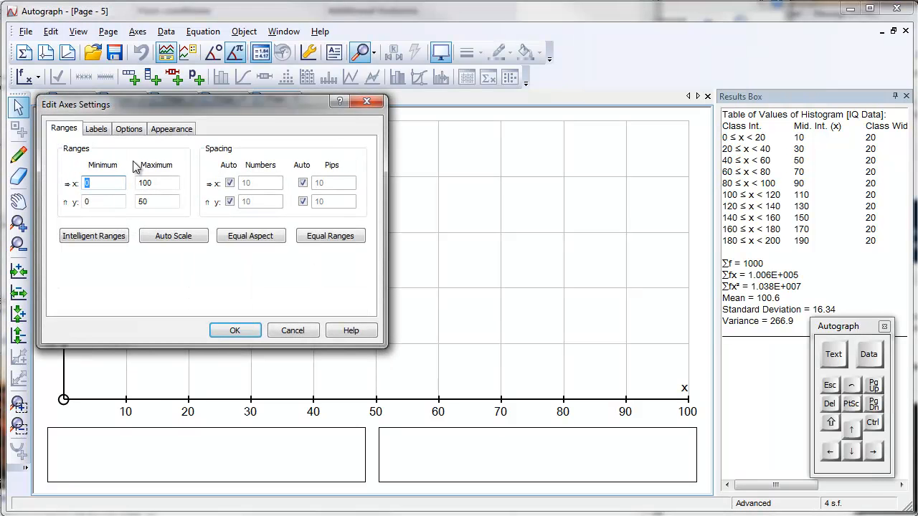
left_click(179, 131)
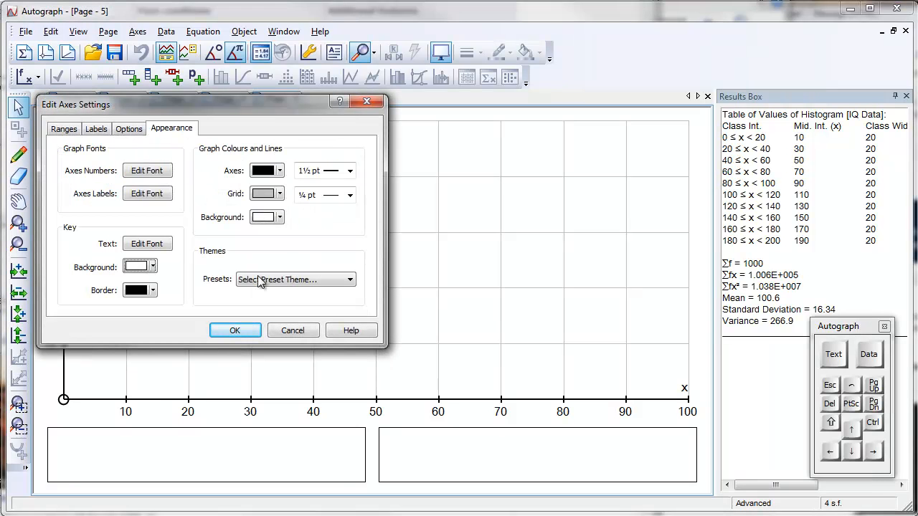
left_click(345, 281)
left_click(278, 331)
left_click(234, 330)
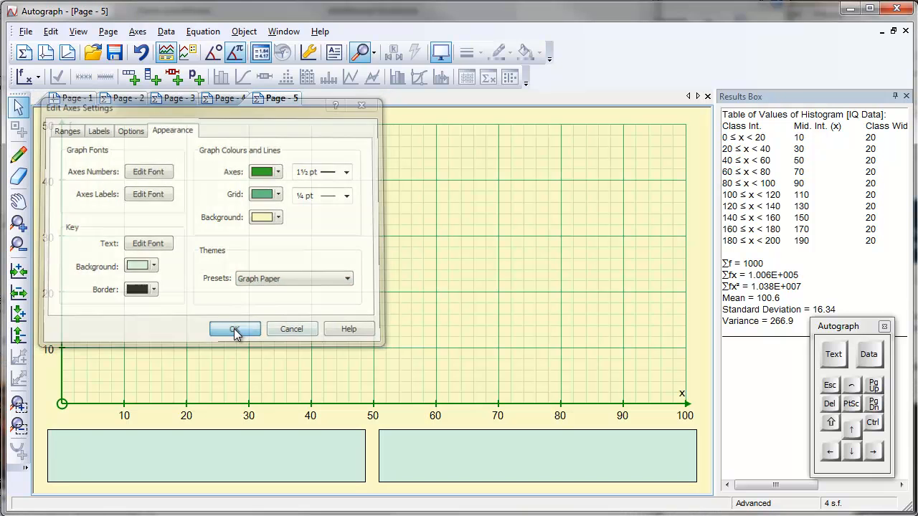
Start a new raw data set on the page and name it IQ DATA.
right_click(334, 160)
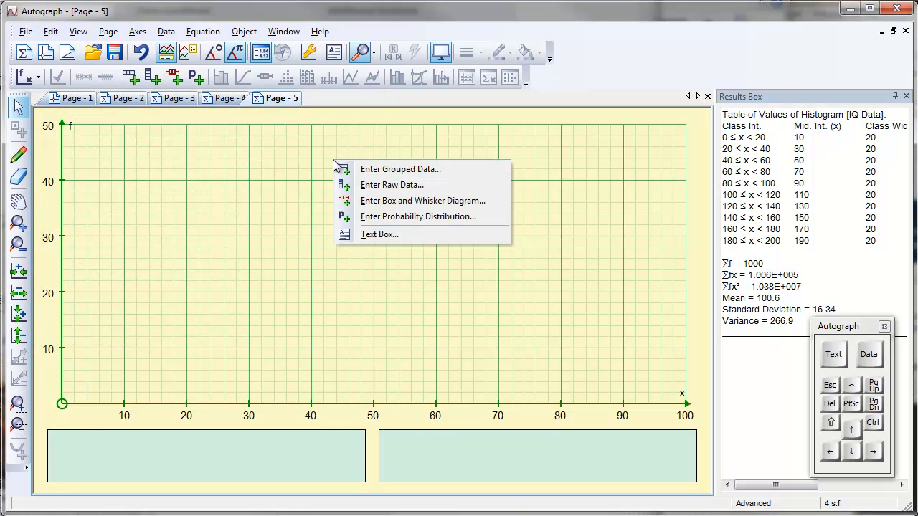
left_click(379, 186)
left_click_drag(145, 9, 251, 92)
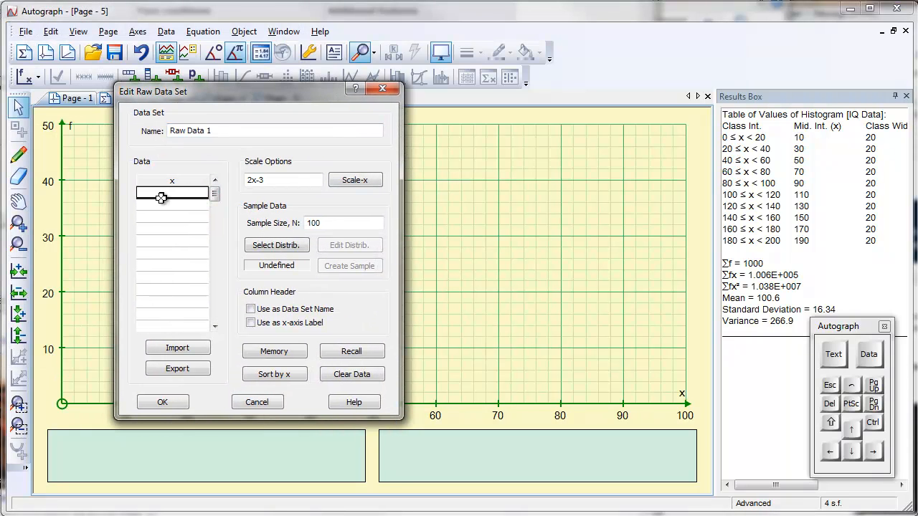
left_click_drag(214, 131, 153, 136)
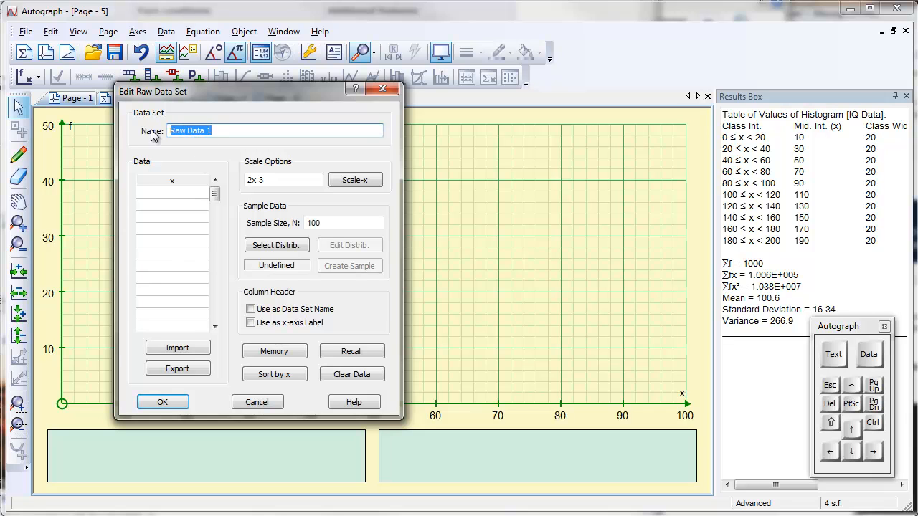
type("IQ DATA")
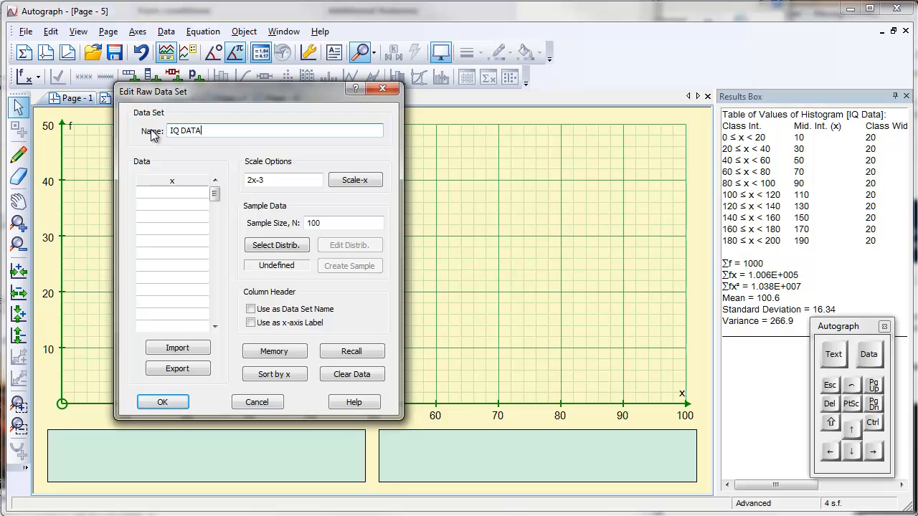
Select the Normal distribution for the sample data, with mean 100 and standard deviation 15.
left_click(275, 246)
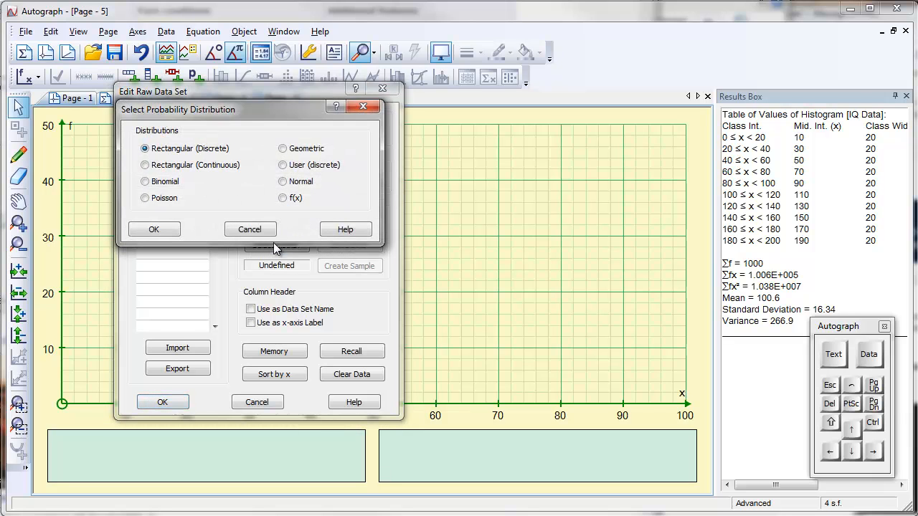
left_click(283, 182)
left_click(152, 230)
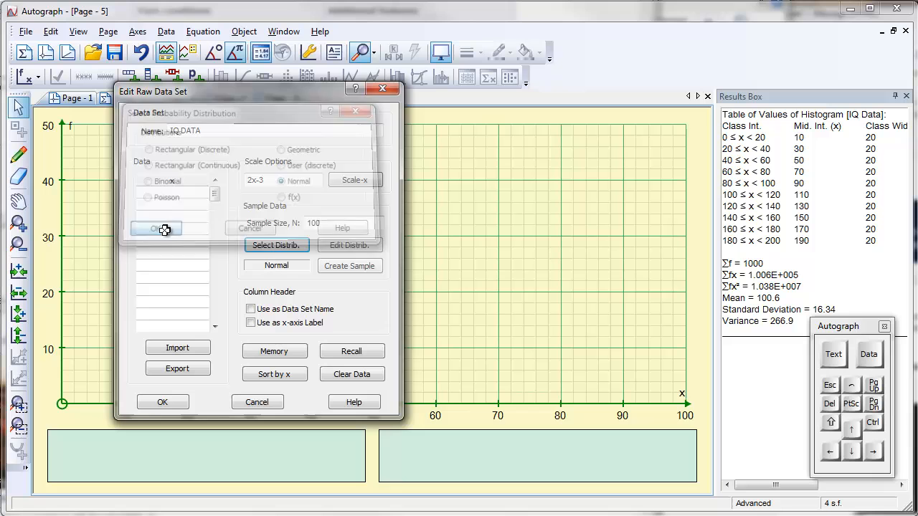
left_click(343, 245)
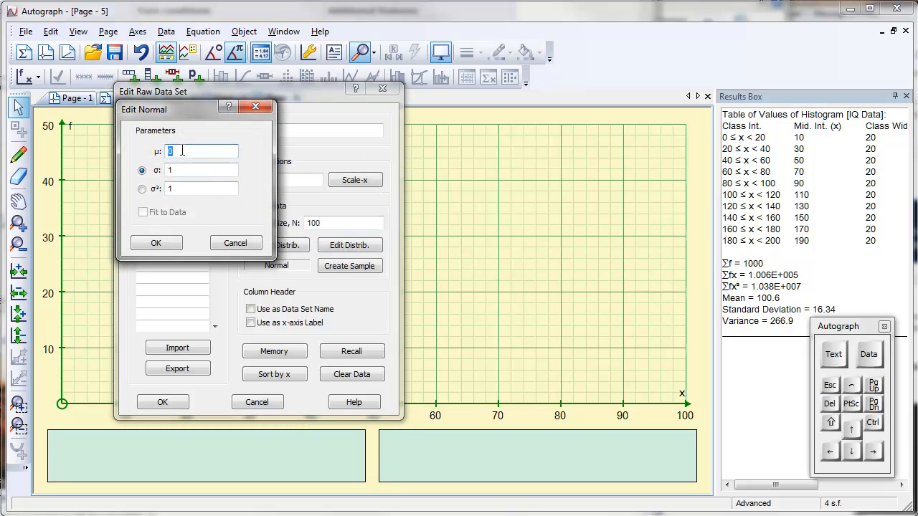
key("Tab")
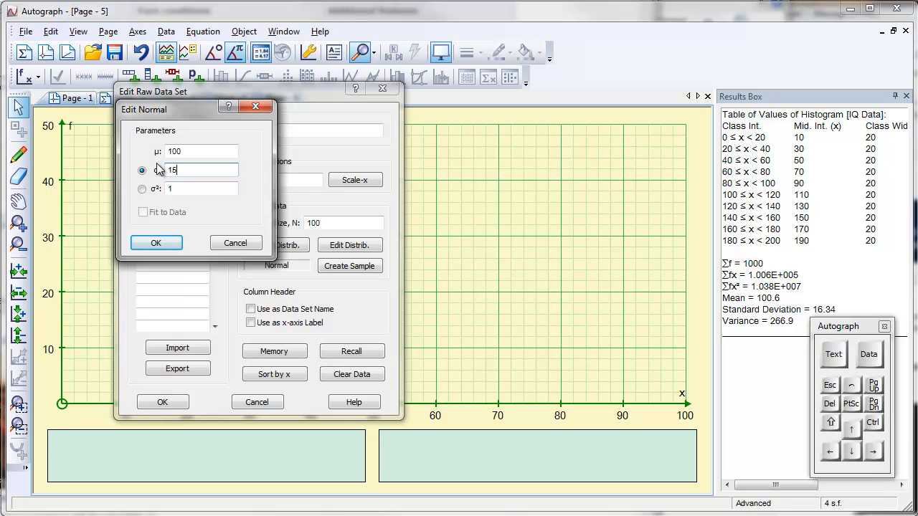
left_click(157, 244)
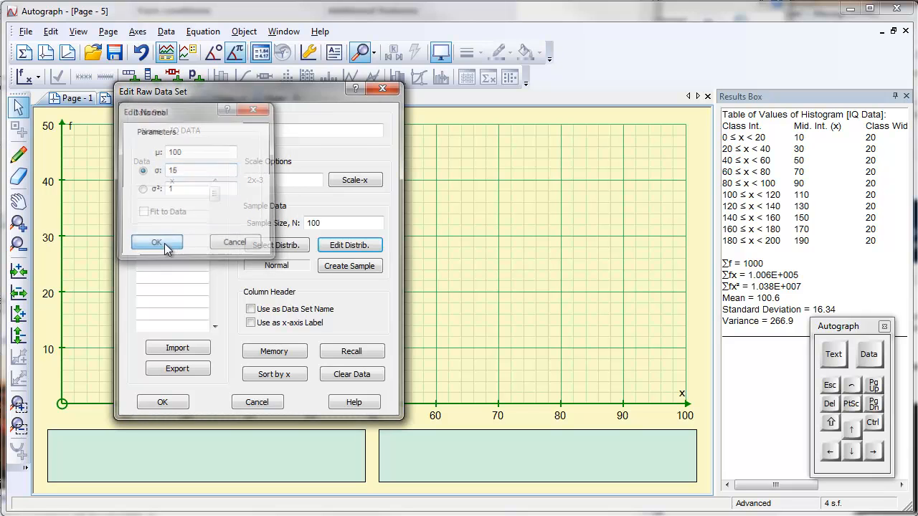
Generate a sample of size 1000 from the distribution and sort the values by x.
left_click(324, 223)
type("0")
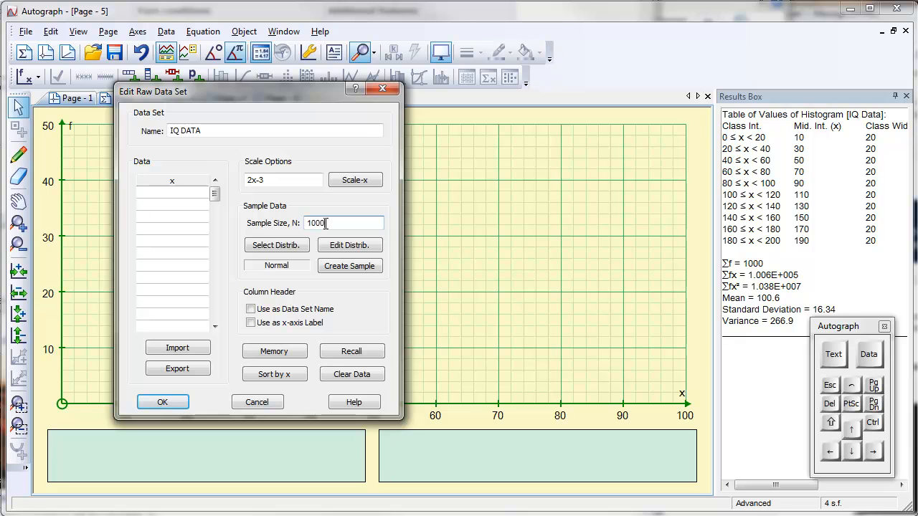
left_click(341, 269)
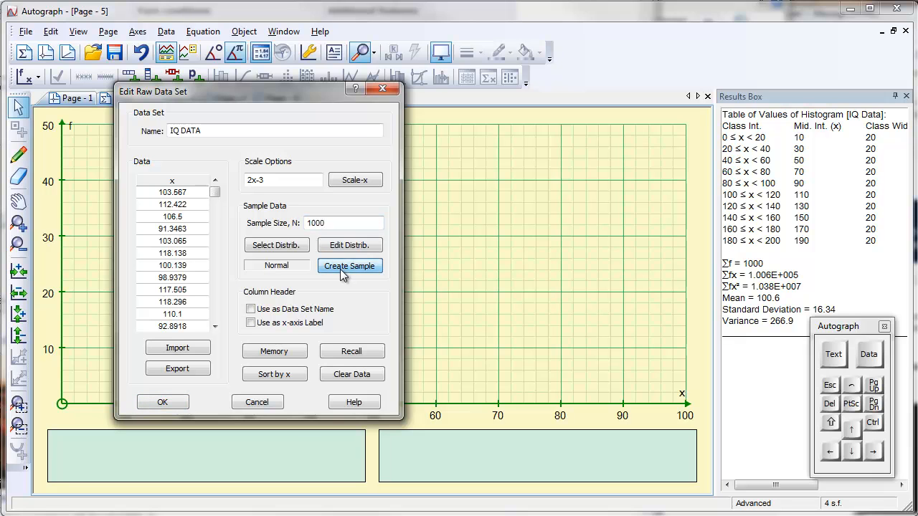
mouse_move(214, 193)
left_mouse_down()
mouse_move(216, 323)
mouse_move(217, 195)
left_mouse_up()
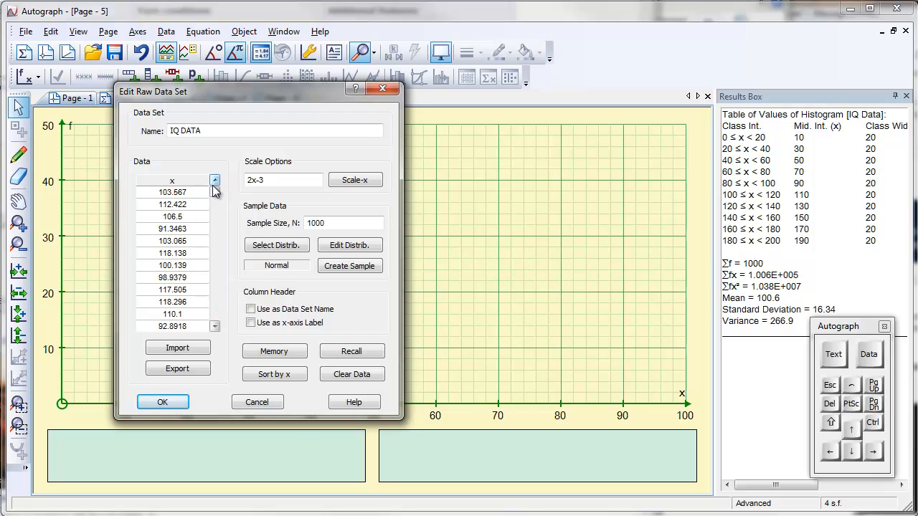
left_click(276, 375)
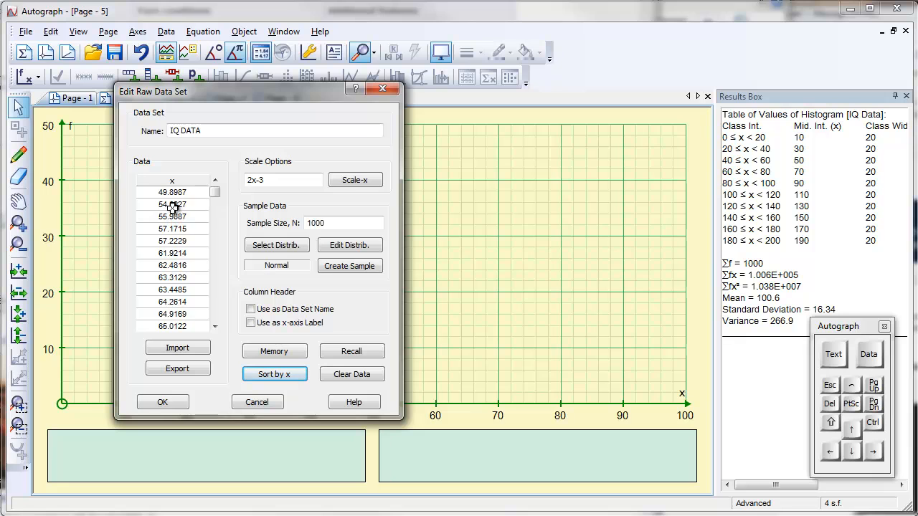
mouse_move(214, 195)
left_mouse_down()
mouse_move(215, 322)
mouse_move(180, 318)
mouse_move(182, 327)
mouse_move(215, 290)
mouse_move(214, 192)
left_mouse_up()
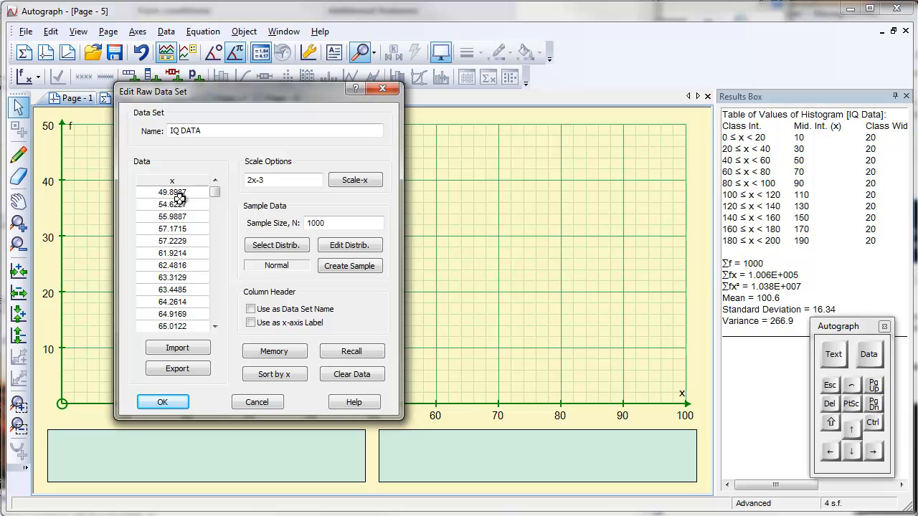
Round the data to whole numbers by scaling x with the expression int(x+0.5).
left_click(272, 180)
left_click_drag(272, 180, 237, 181)
type("int(x")
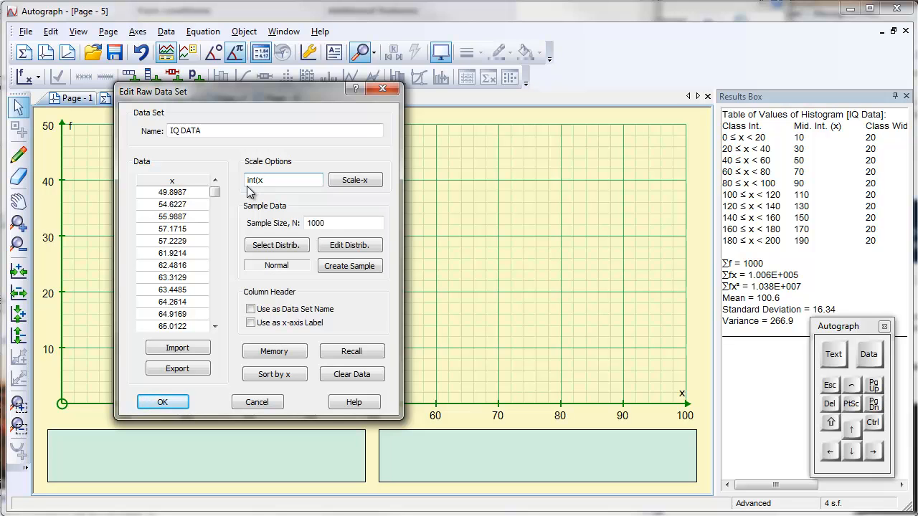
type("+0.5)")
left_click(358, 185)
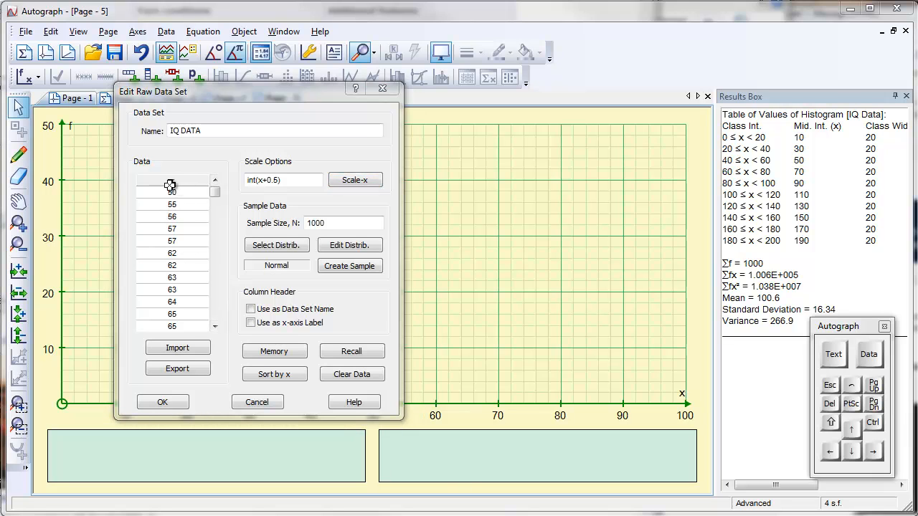
Rename the data column header to IQ DATA, use it as data set name and x-axis label, and accept the data set.
right_click(172, 214)
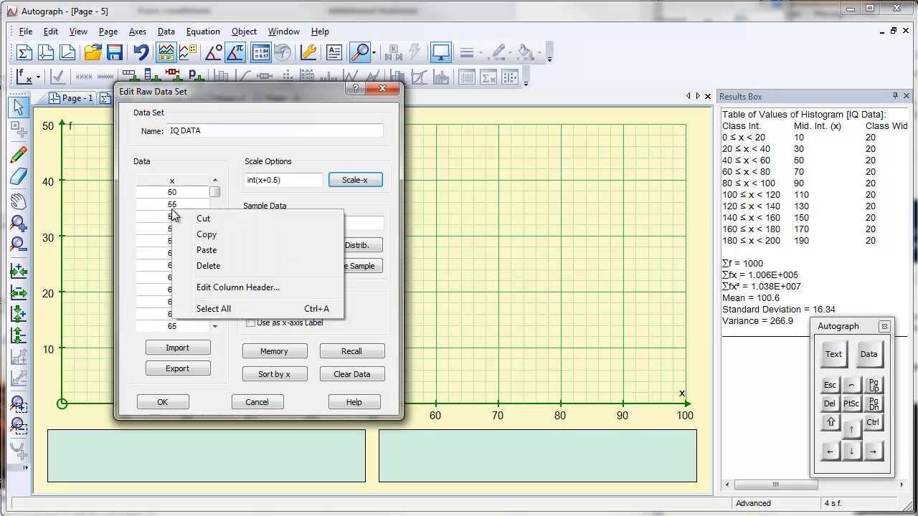
left_click(214, 288)
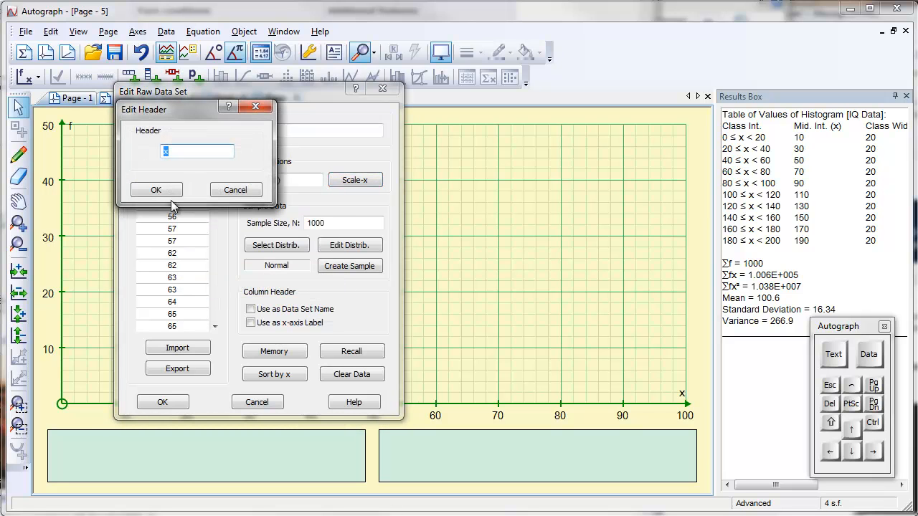
type("IQ DATA")
left_click(174, 189)
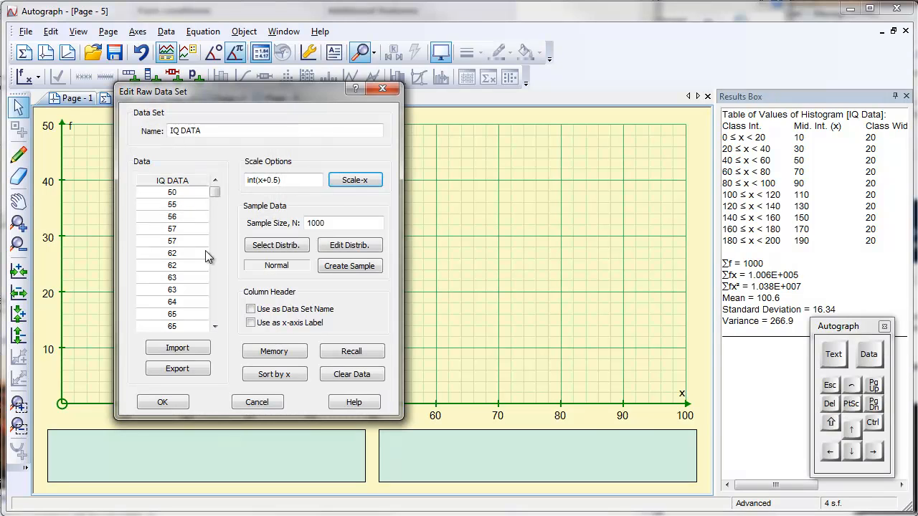
left_click(251, 310)
left_click(251, 324)
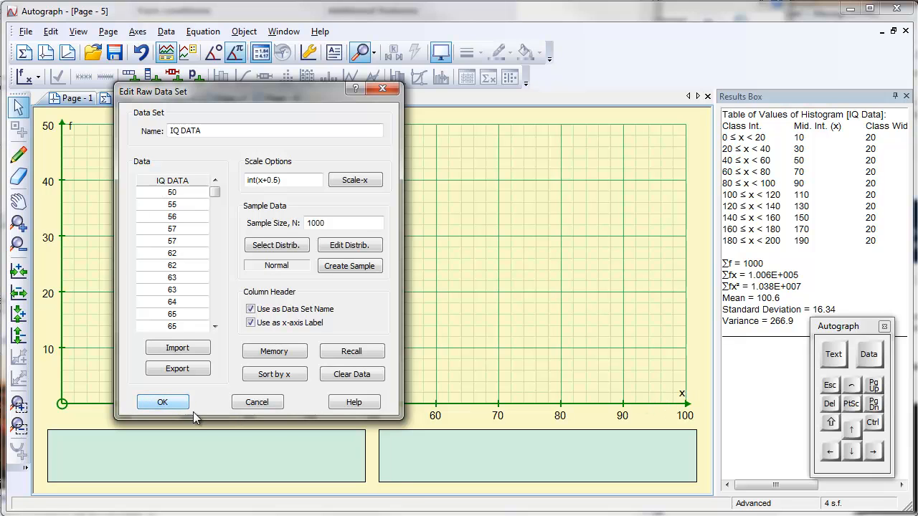
left_click(163, 402)
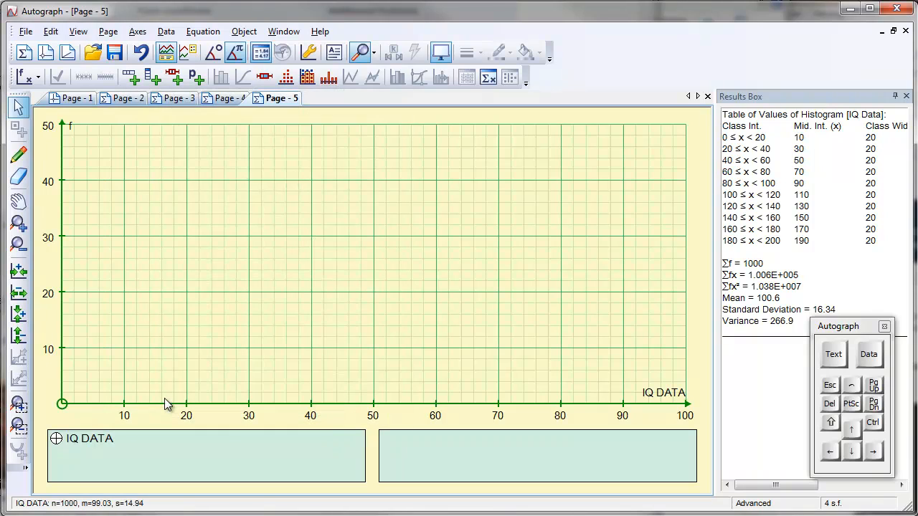
Draw an upward dot plot of the IQ DATA set with horizontal and vertical spacing 1.
right_click(318, 176)
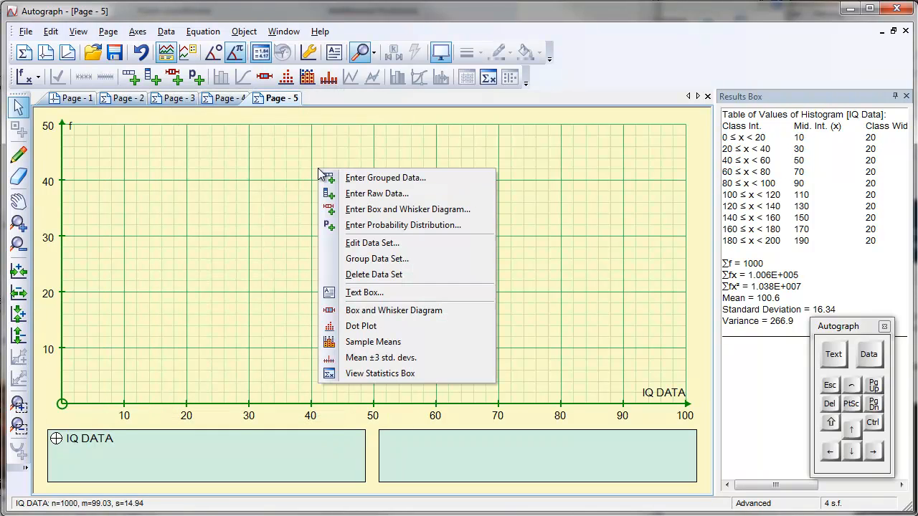
left_click(357, 329)
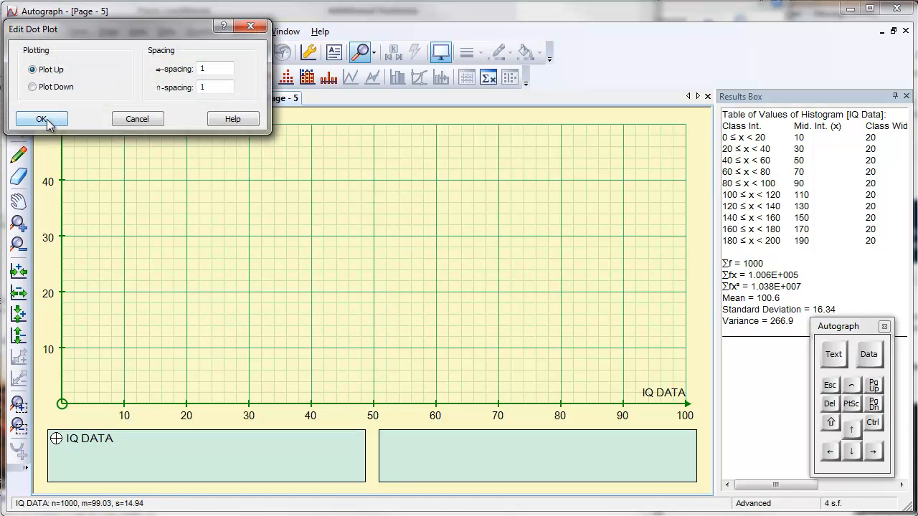
left_click(41, 119)
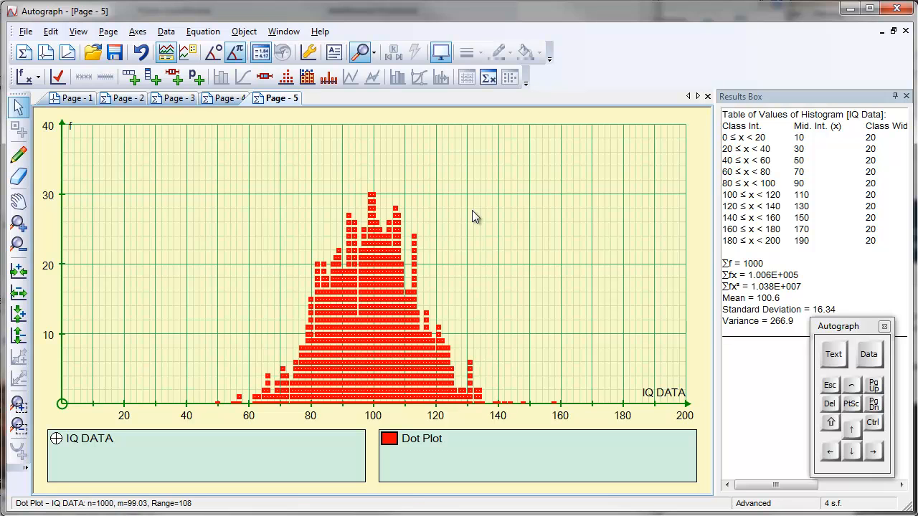
Group the IQ DATA set as continuous raw data into classes from 0 to 200 with class width 20.
right_click(473, 175)
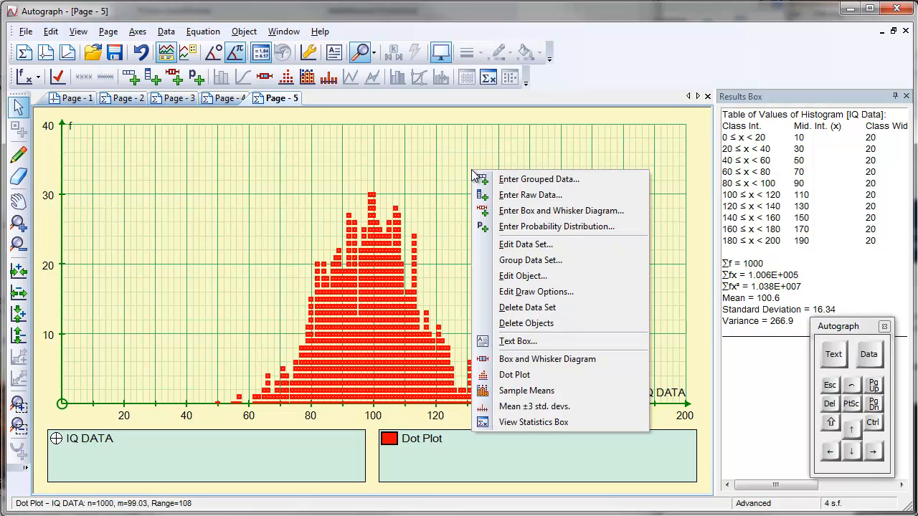
left_click(527, 266)
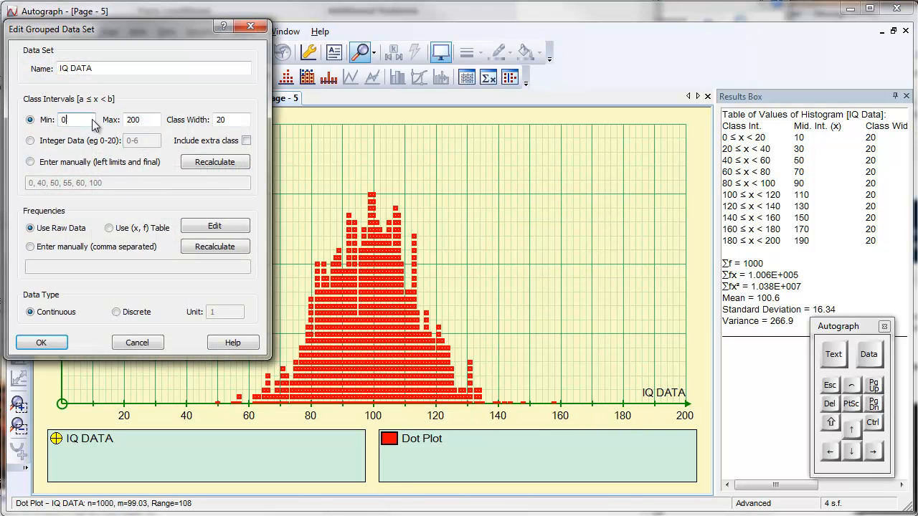
left_click(230, 120)
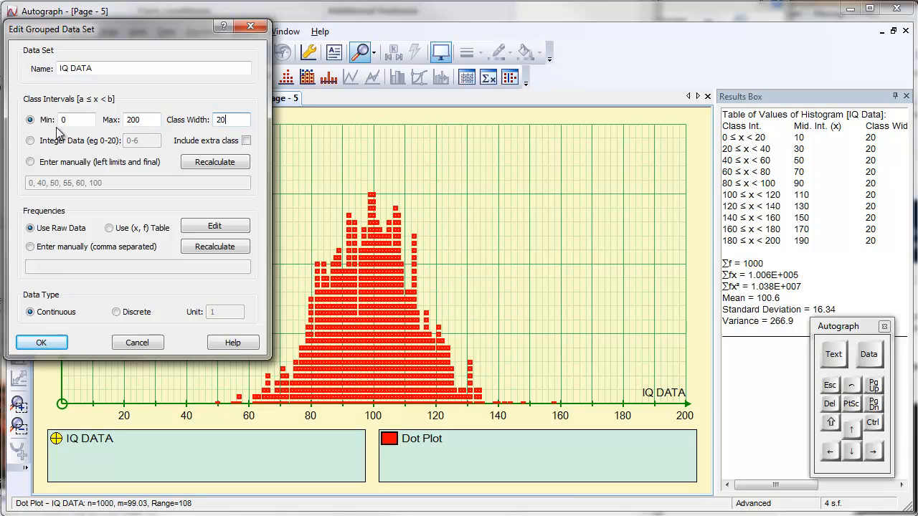
left_click(41, 343)
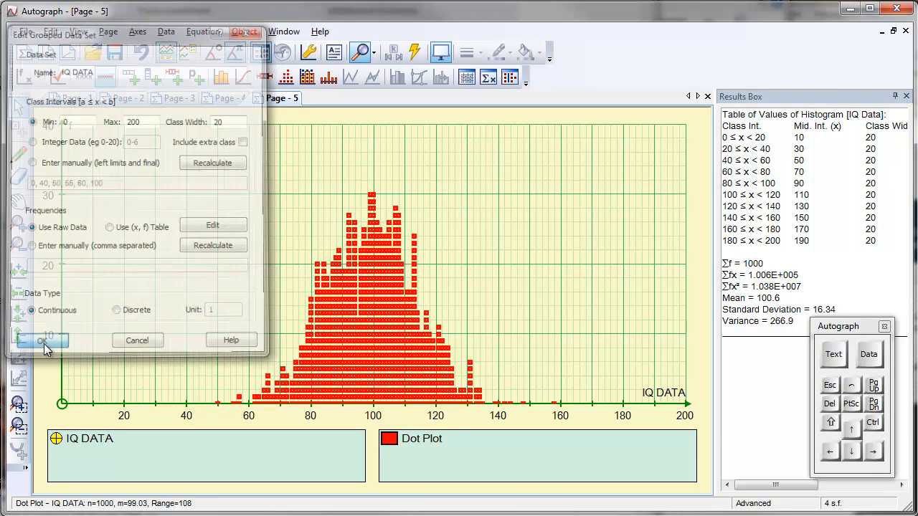
Draw a filled frequency histogram of the grouped IQ DATA, plotted upwards.
right_click(287, 168)
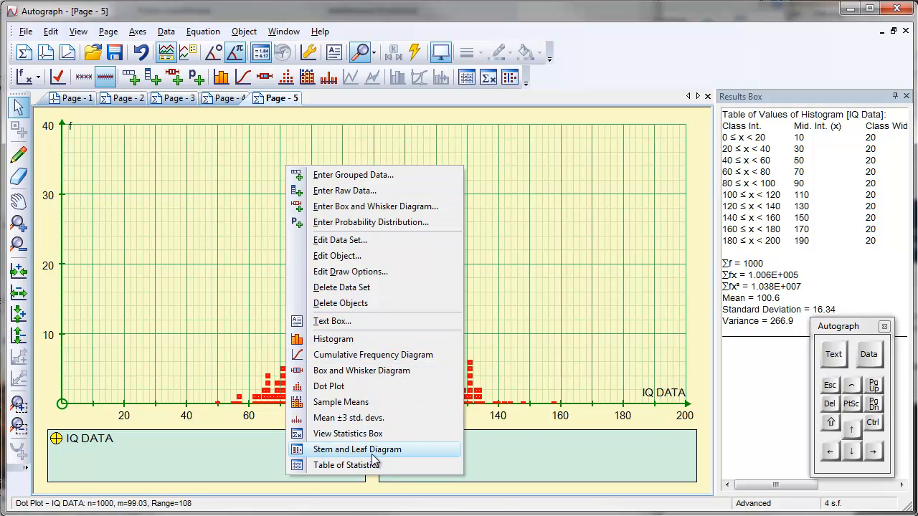
left_click(320, 344)
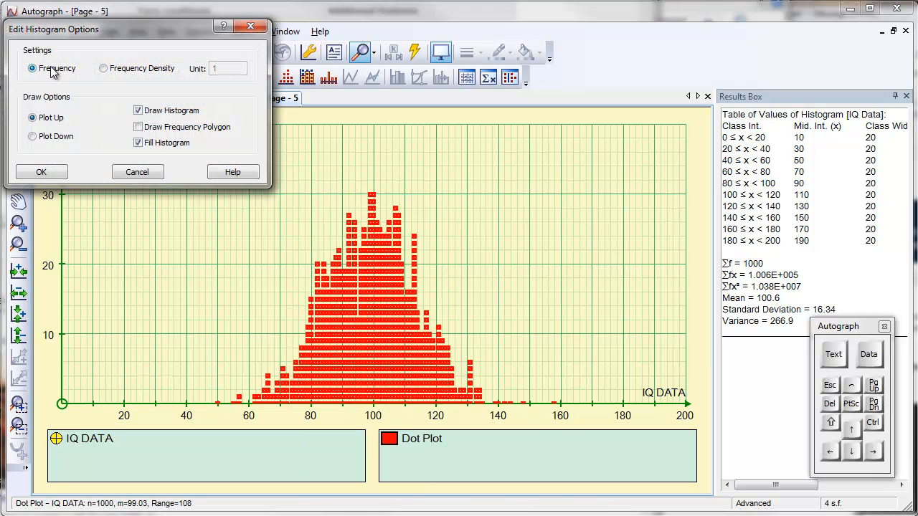
left_click(41, 172)
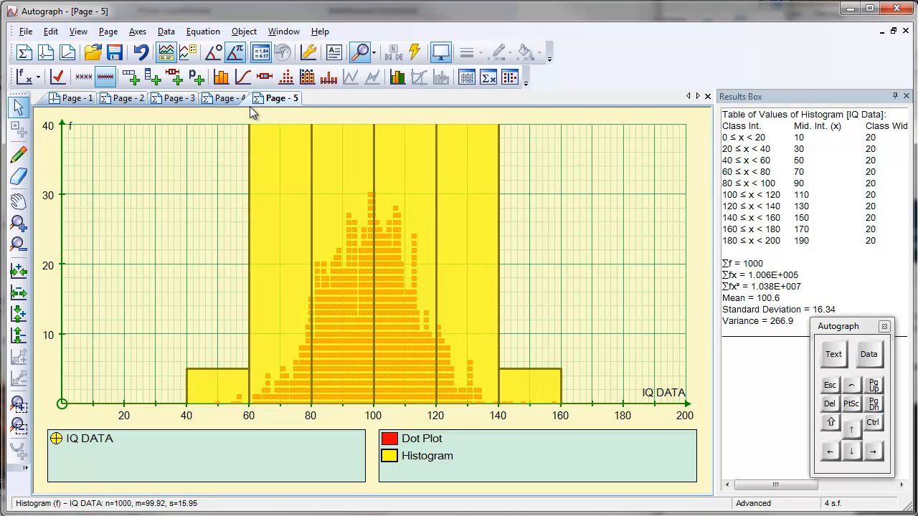
Autoscale the axes to the histogram and replace the Results Box contents with a fresh IQ DATA table of values.
left_click(58, 79)
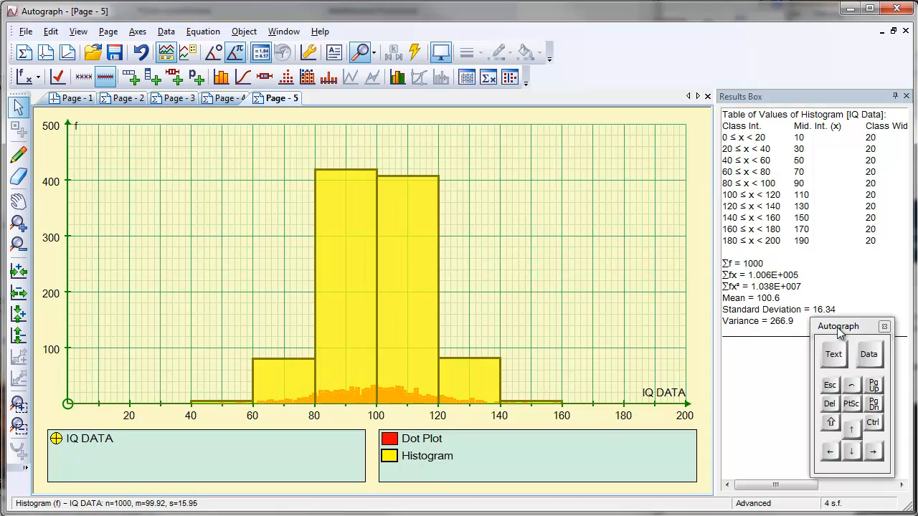
left_click_drag(838, 327, 839, 334)
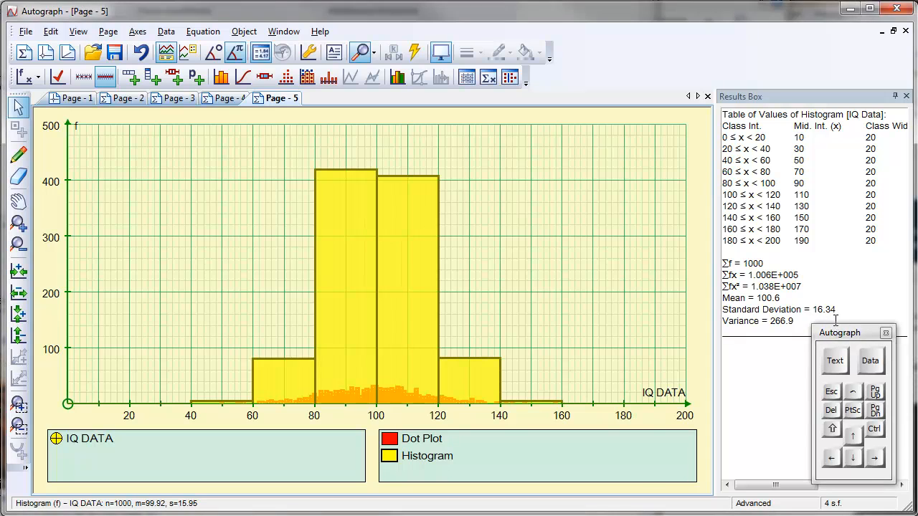
right_click(756, 207)
left_click(796, 241)
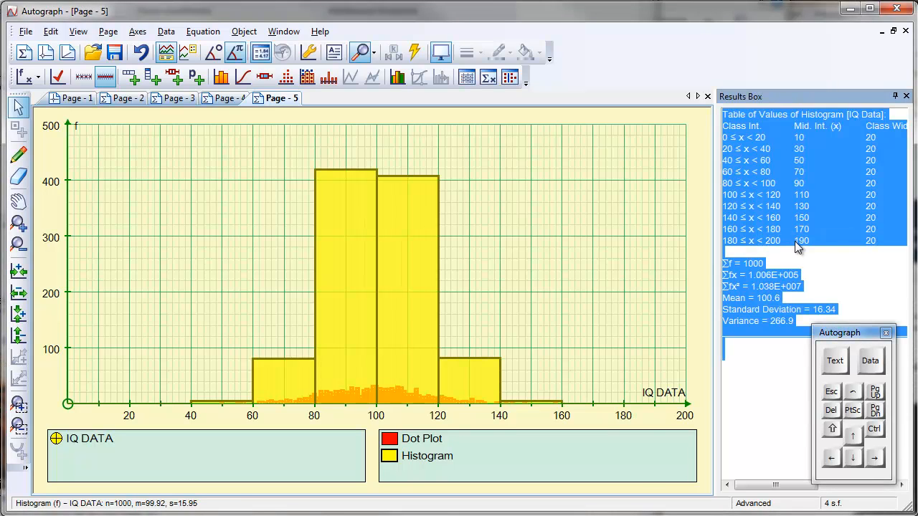
key("Delete")
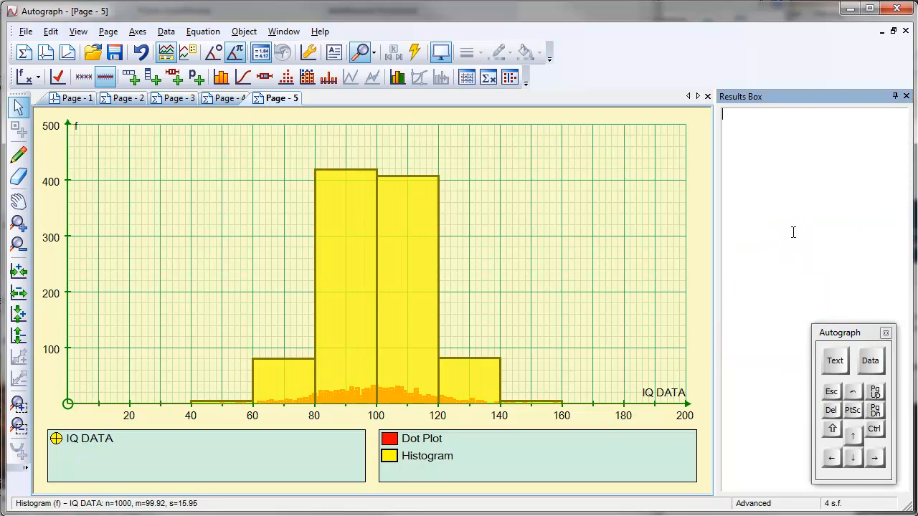
left_click(465, 82)
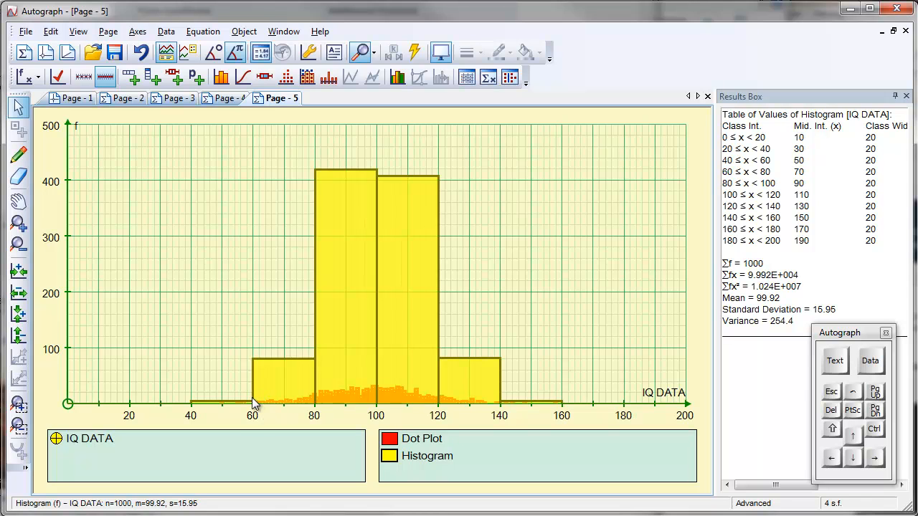
Treat the IQ DATA as discrete and inspect the histogram's class boundary near 60.
left_click(84, 78)
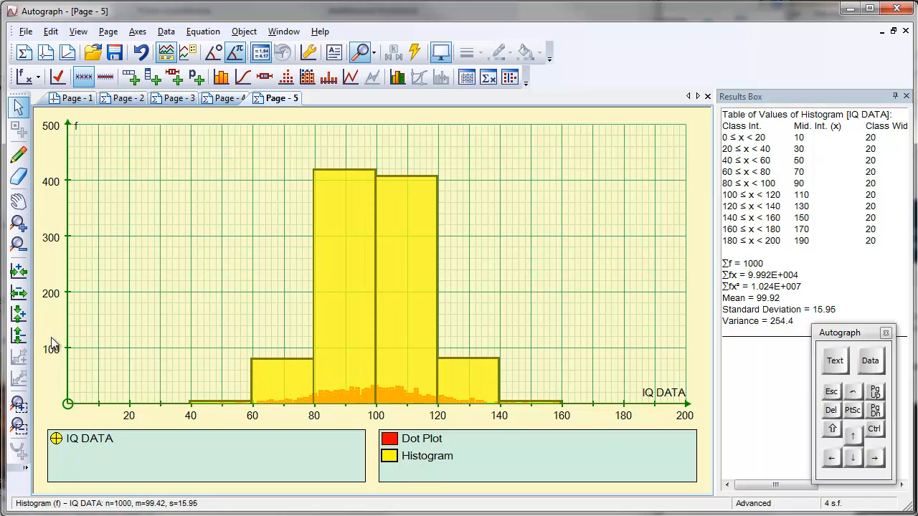
left_click(19, 223)
left_click(243, 398)
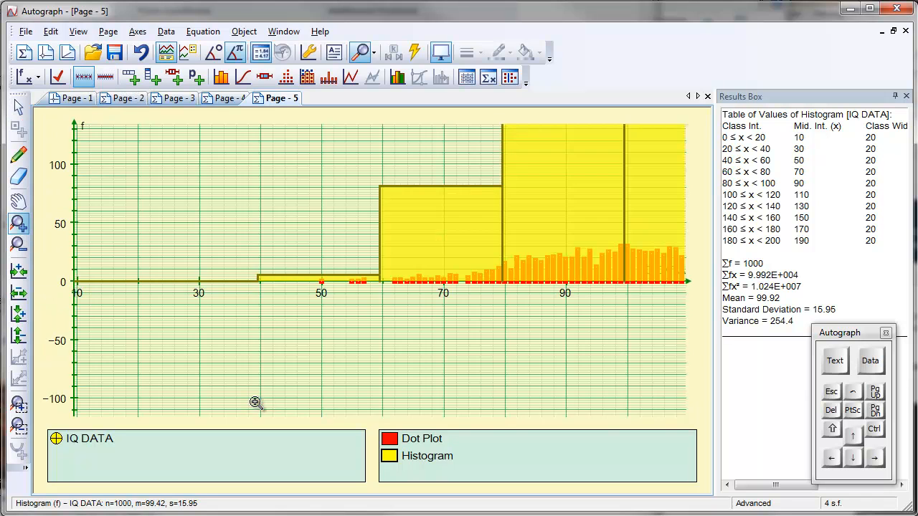
left_click(394, 278)
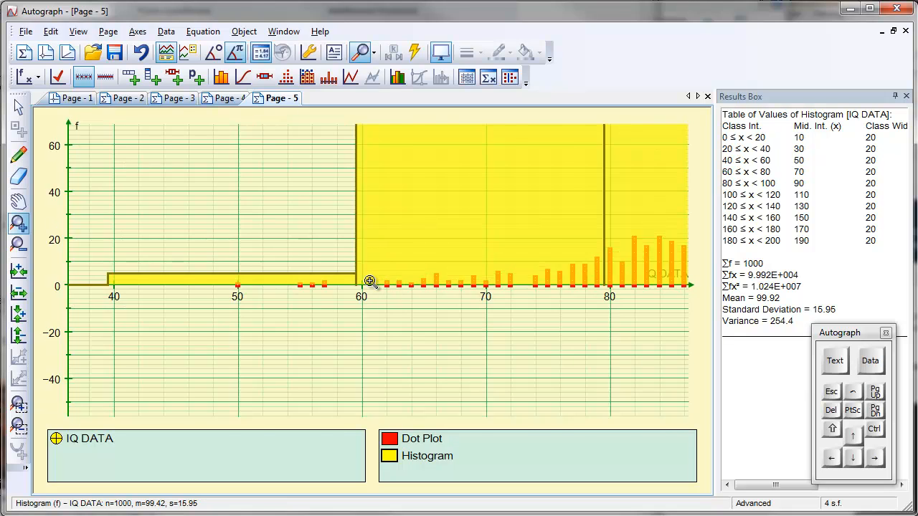
left_click(369, 280)
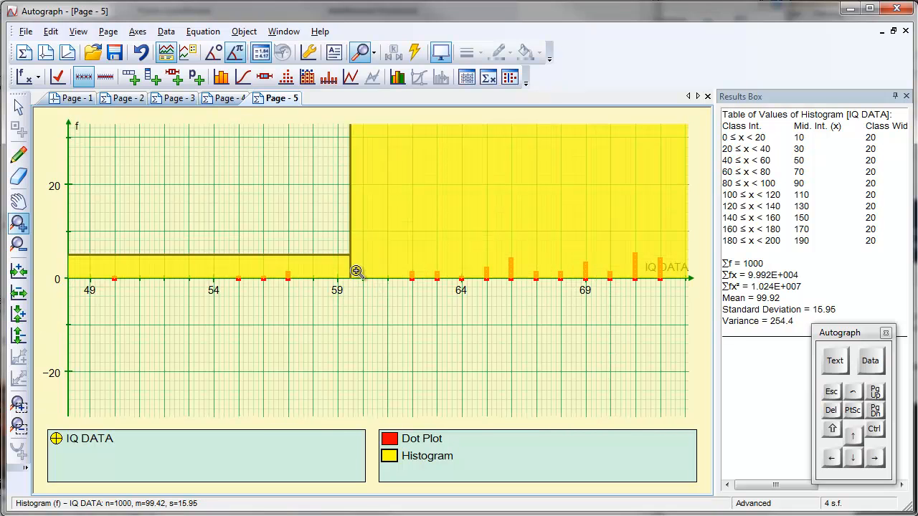
left_click(354, 270)
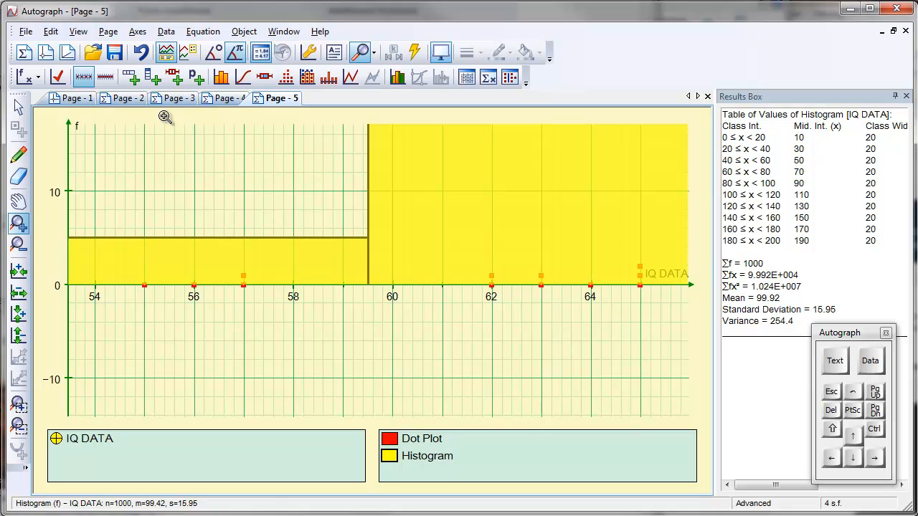
Restore the full axis range and add the discrete histogram's table of values to the Results Box.
left_click(57, 77)
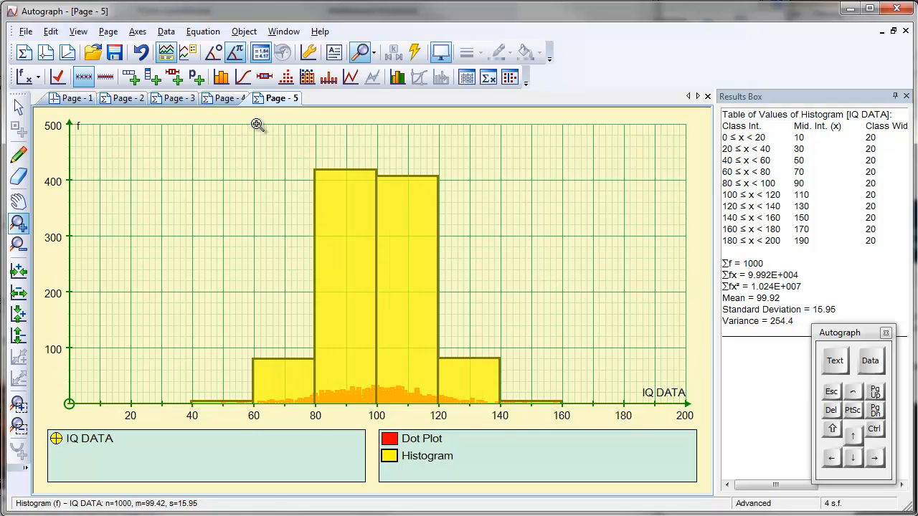
left_click(467, 81)
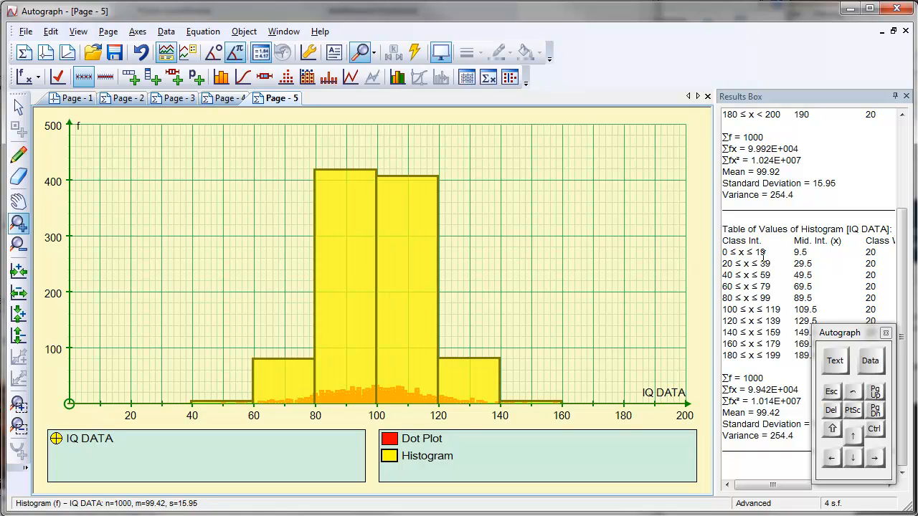
mouse_move(854, 338)
left_mouse_down()
mouse_move(865, 465)
mouse_move(837, 332)
left_mouse_up()
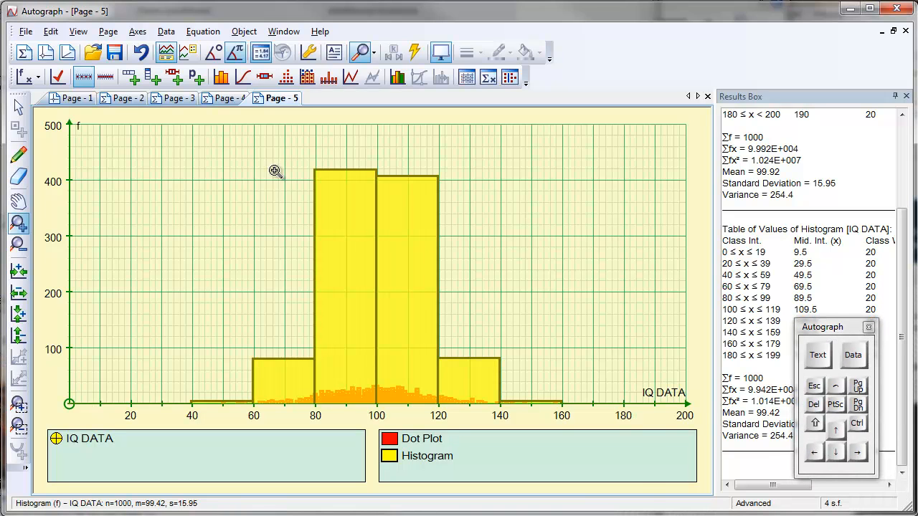
Add a normal distribution curve fitted to the IQ DATA and display its details in the Status Box.
left_click(19, 107)
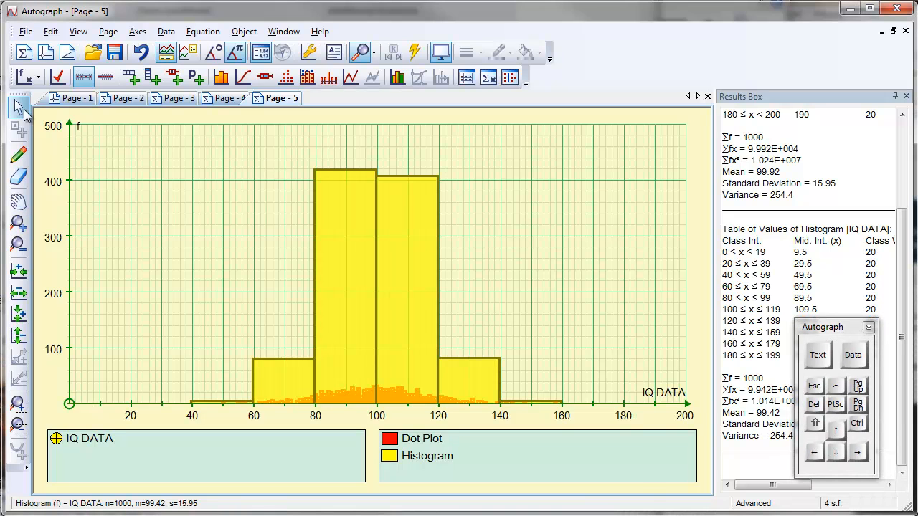
right_click(211, 157)
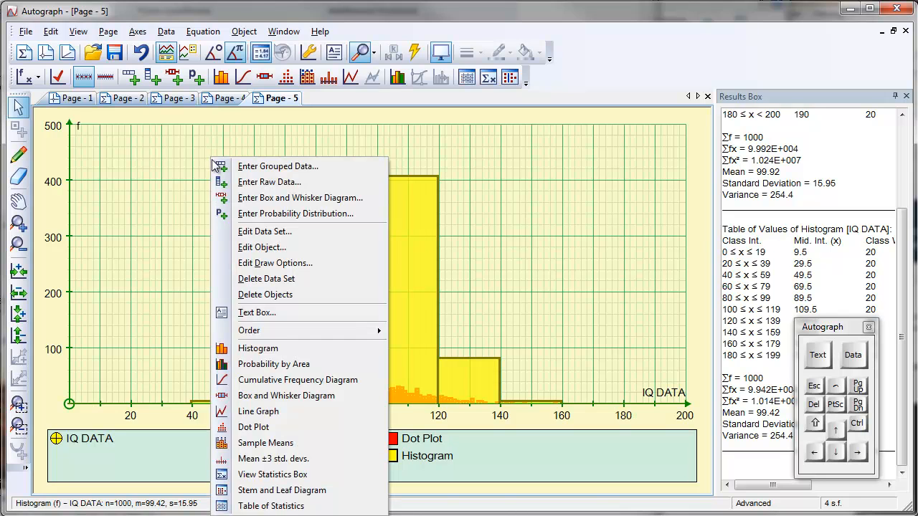
left_click(285, 218)
left_click(176, 102)
left_click(41, 148)
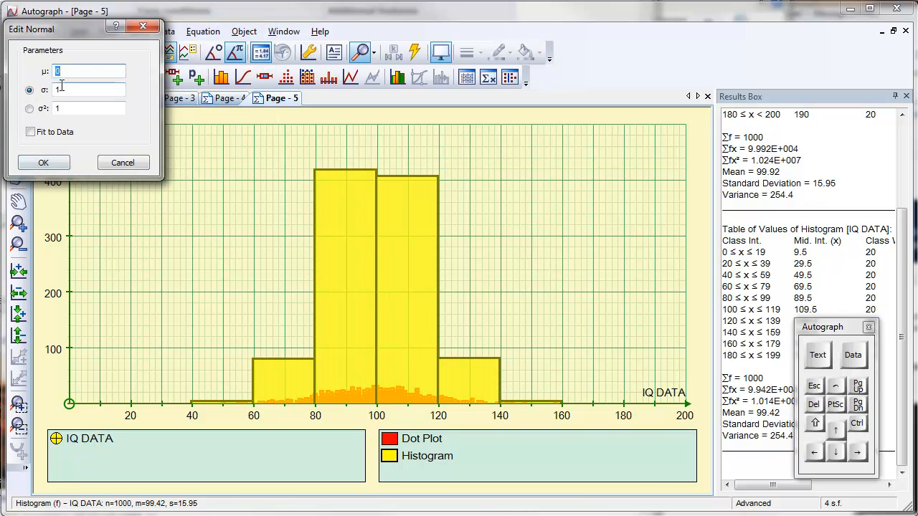
left_click(30, 133)
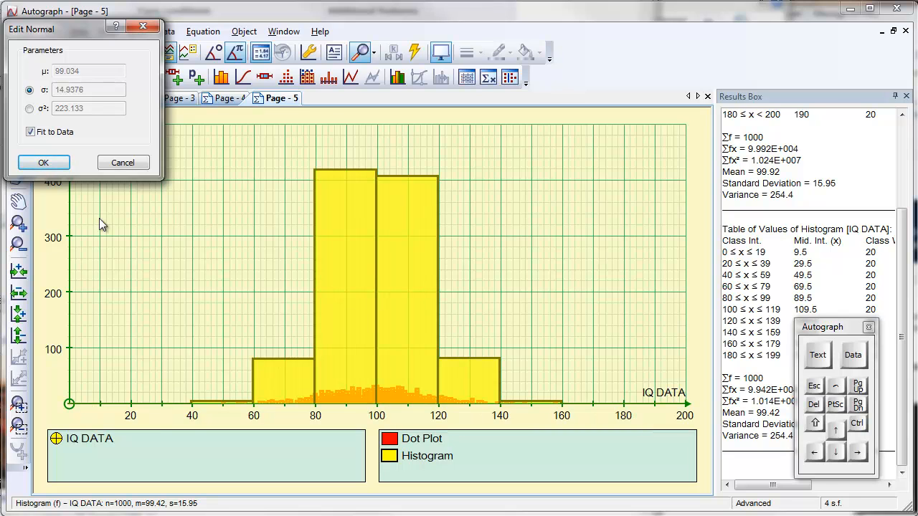
left_click(47, 164)
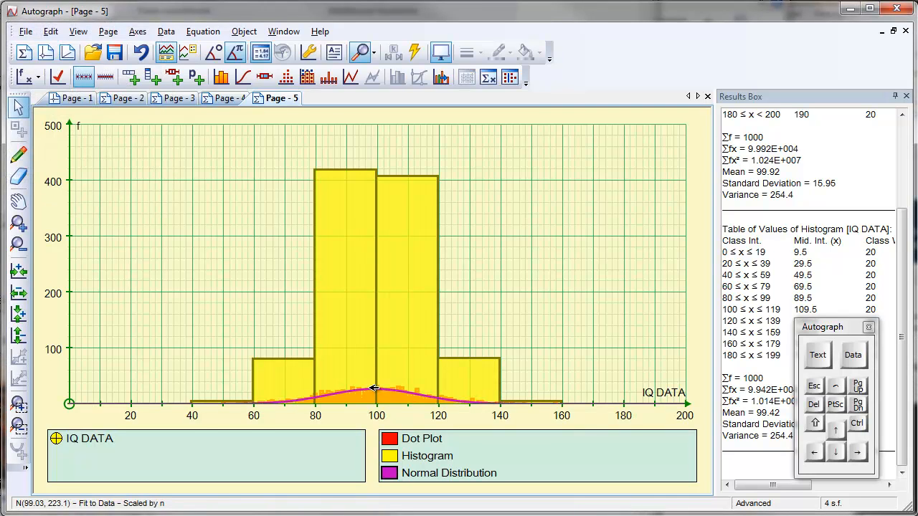
double_click(134, 504)
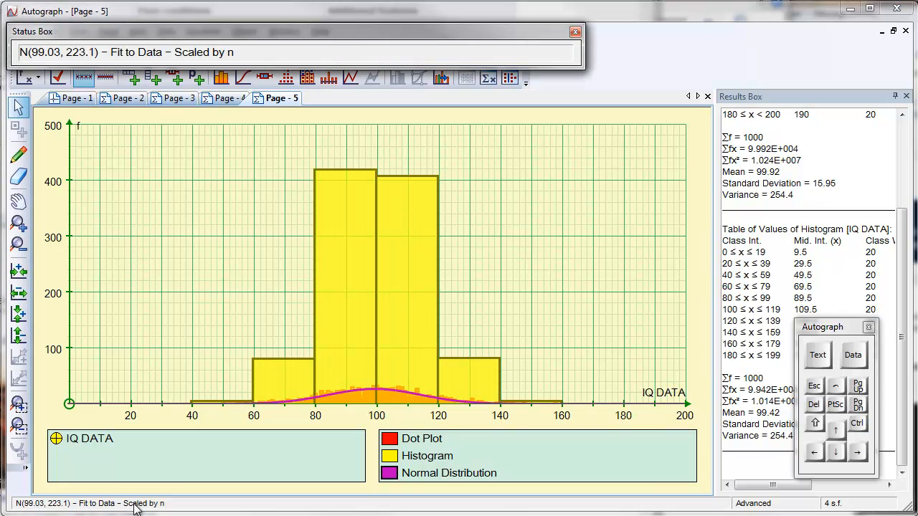
left_click_drag(192, 32, 252, 77)
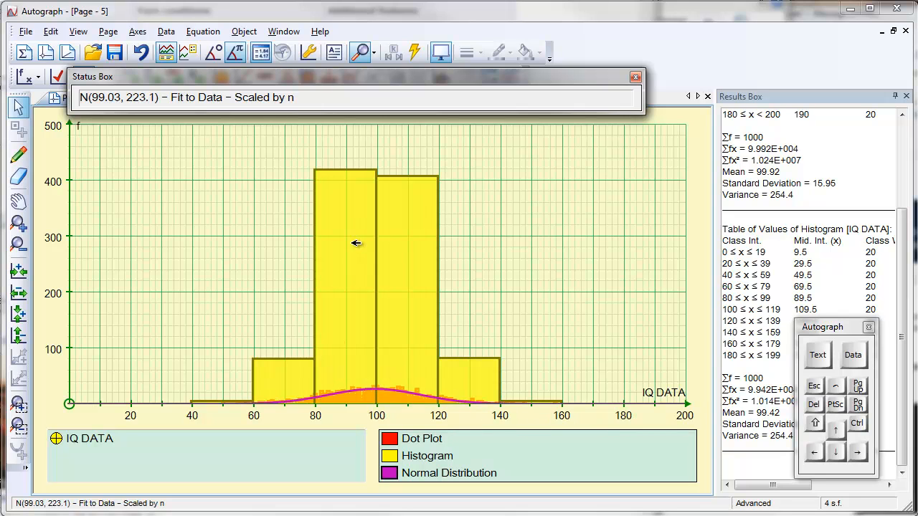
Change the histogram to frequency density with unit 1 and autoscale the axes.
double_click(337, 202)
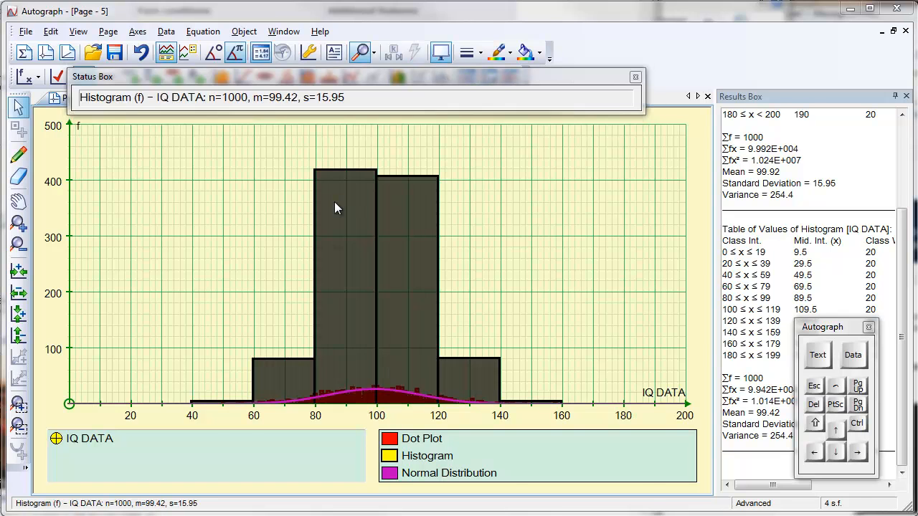
left_click(104, 69)
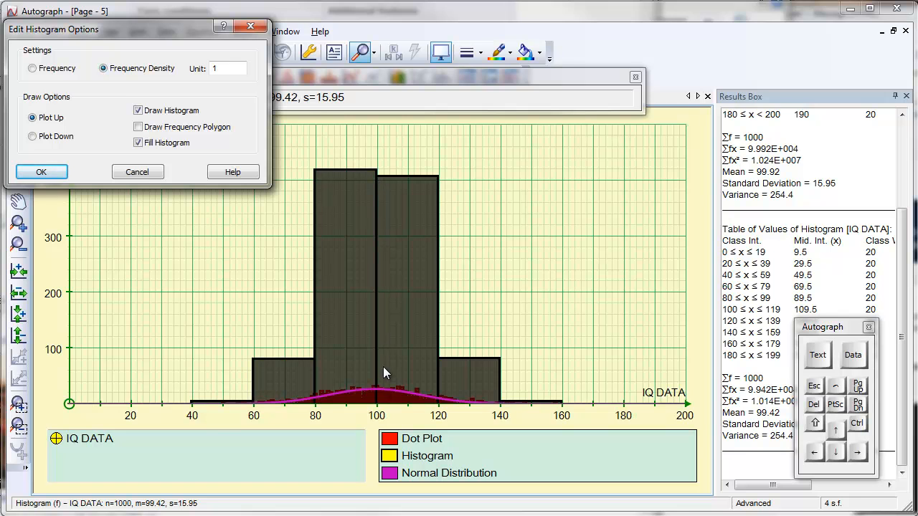
left_click_drag(197, 34, 60, 242)
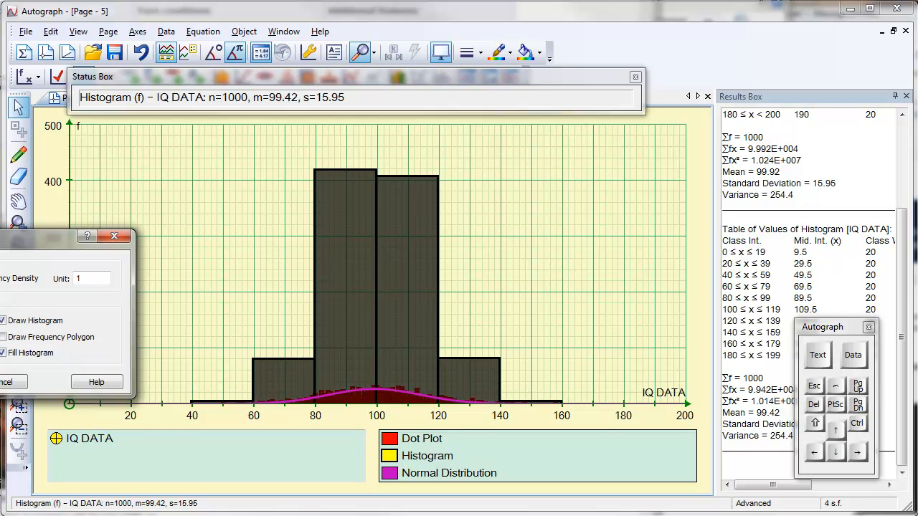
left_click_drag(15, 238, 192, 42)
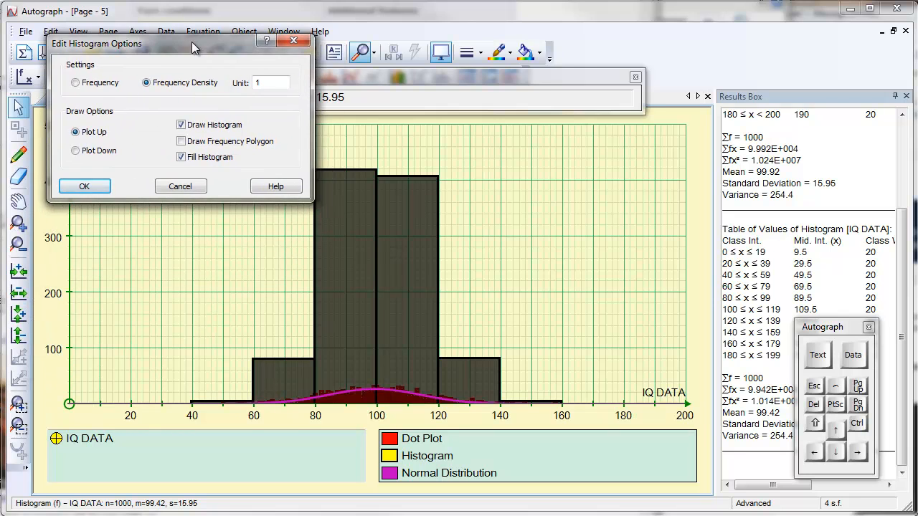
left_click(83, 187)
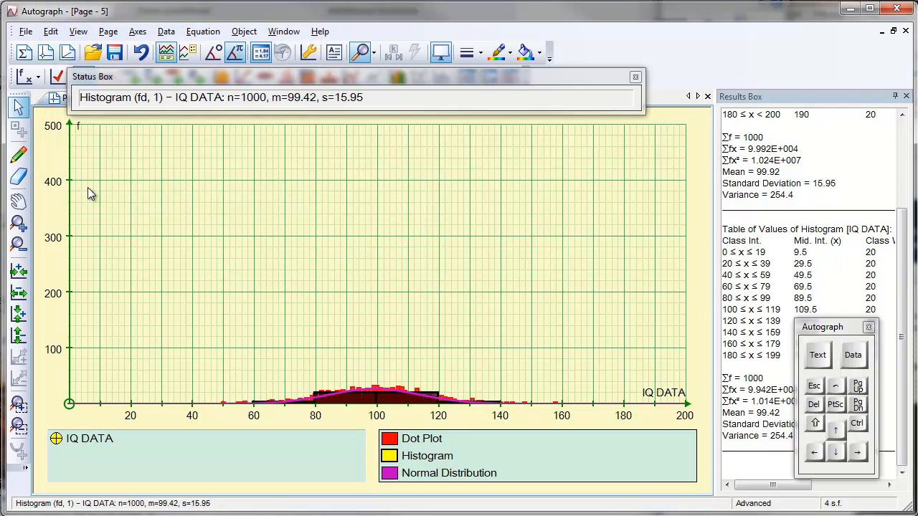
left_click(59, 78)
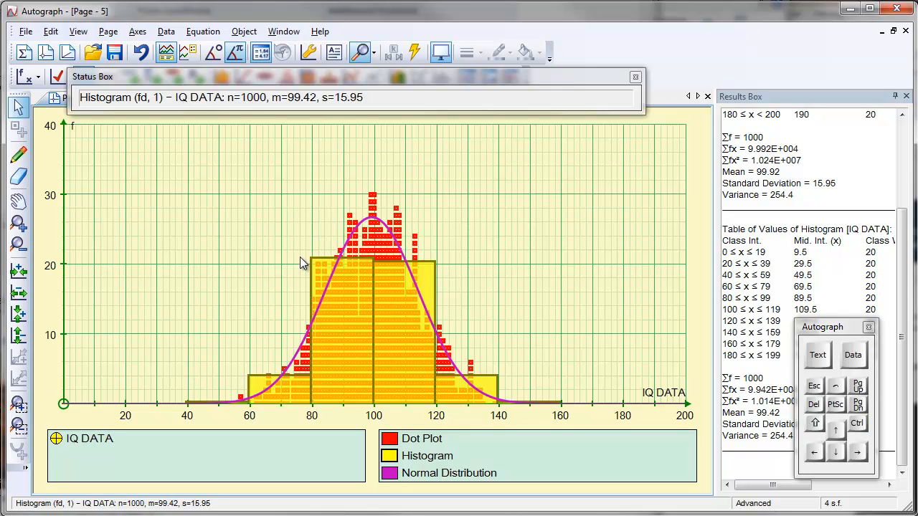
Open the histogram's class width animation and reduce the class width to 1 in steps of 1.
left_click_drag(409, 80, 397, 113)
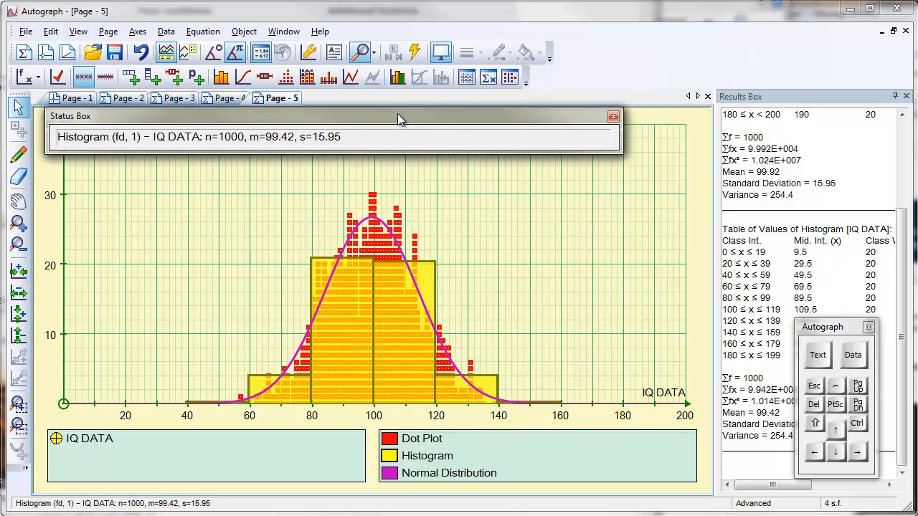
left_click(415, 56)
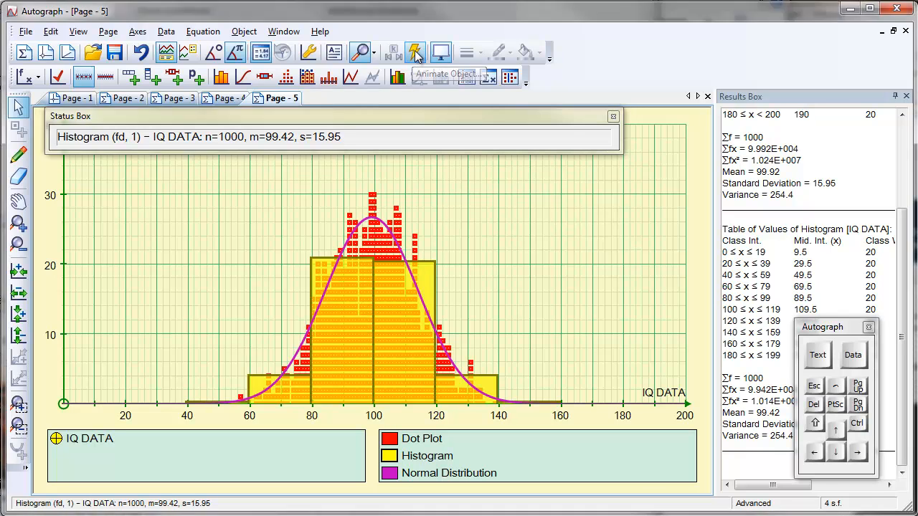
left_click_drag(268, 115, 473, 117)
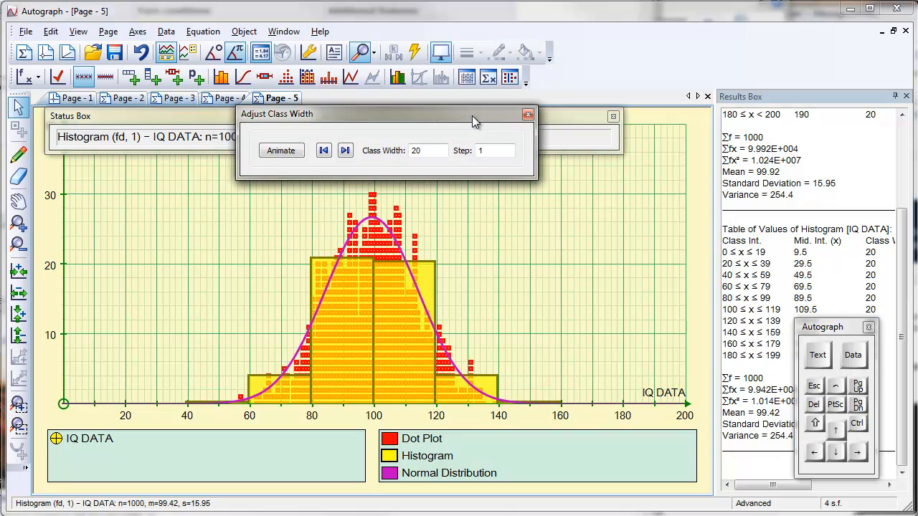
left_click(324, 151)
left_click(324, 150)
left_click(323, 151)
left_click(324, 151)
left_click(323, 150)
left_click(323, 151)
left_click(323, 151)
left_click(324, 150)
left_click(324, 150)
left_click(323, 151)
left_click(323, 150)
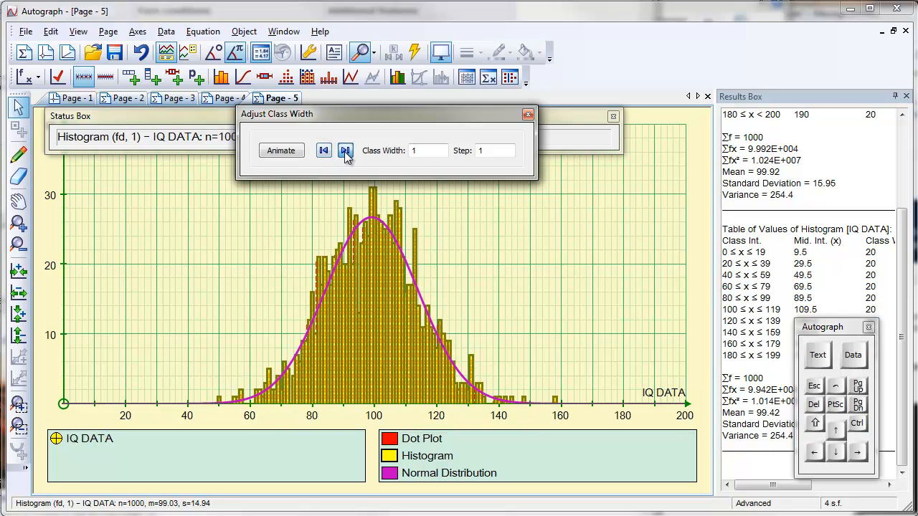
Widen the histogram's classes in steps of 1 up to a class width of 27.
left_click(345, 150)
left_click(345, 151)
left_click(345, 150)
left_click(344, 151)
left_click(345, 150)
left_click(345, 151)
left_click(345, 151)
left_click(345, 151)
left_click(345, 150)
left_click(344, 151)
left_click(345, 150)
left_click(345, 150)
left_click(345, 150)
left_click(345, 151)
left_click(345, 150)
left_click(345, 150)
left_click(345, 151)
left_click(345, 150)
left_click(345, 151)
left_click(344, 151)
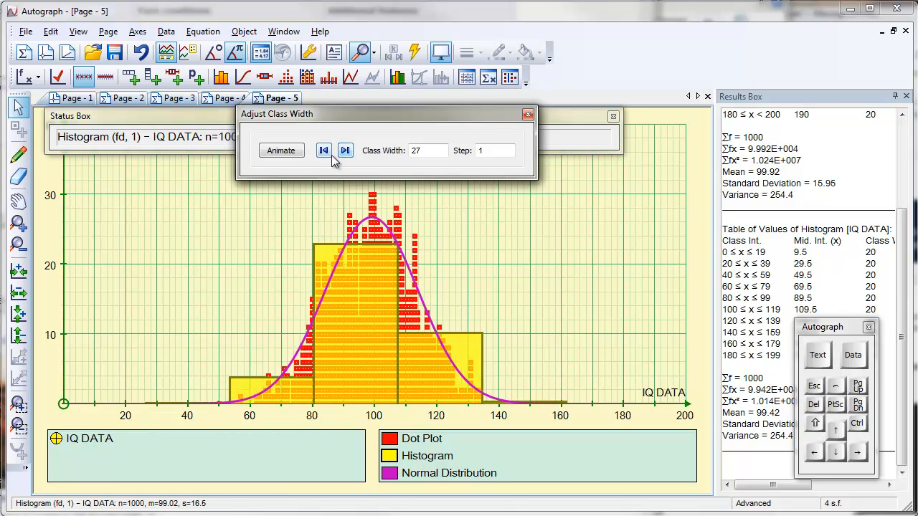
Narrow the histogram's classes back down in steps of 1 and settle on a class width of 3.
left_click(325, 152)
left_click(325, 152)
left_click(325, 152)
left_click(325, 152)
left_click(326, 155)
left_click(326, 154)
left_click(326, 155)
left_click(326, 154)
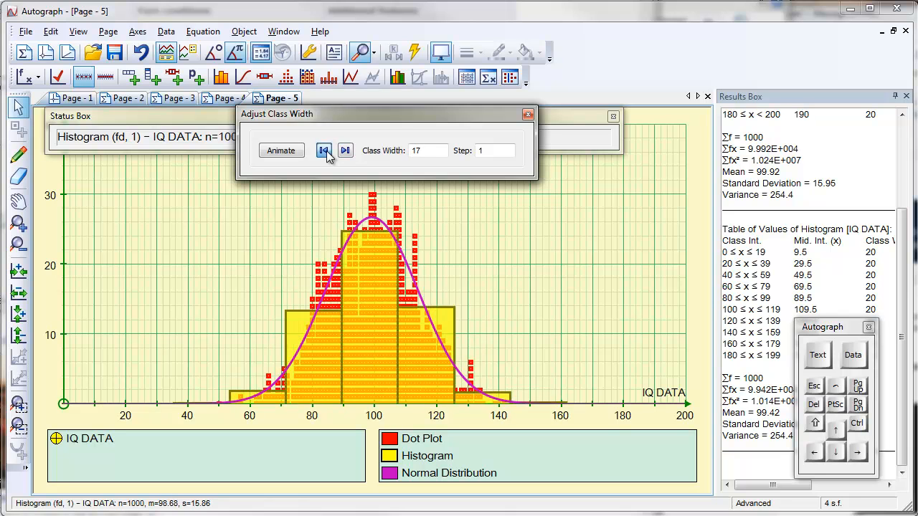
left_click(327, 154)
left_click(326, 155)
left_click(327, 155)
left_click(326, 154)
left_click(326, 154)
left_click(326, 154)
left_click(326, 154)
left_click(326, 154)
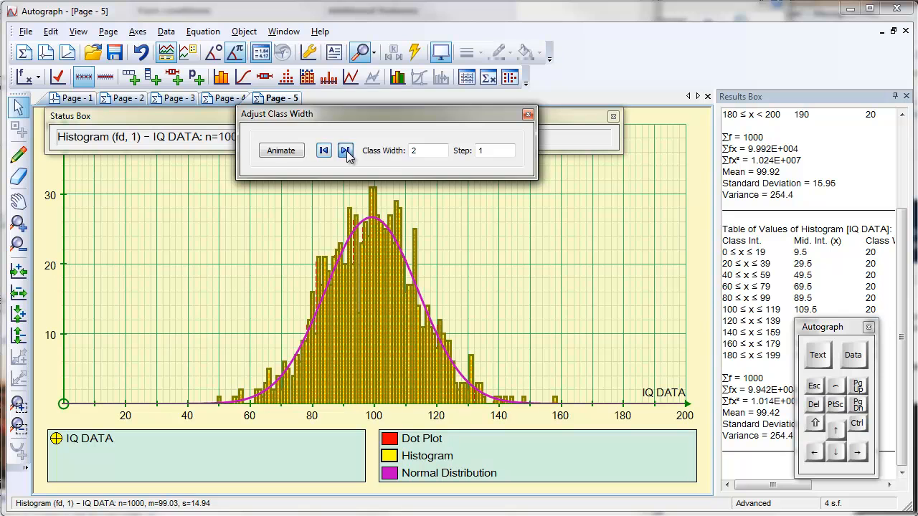
left_click(346, 151)
left_click(345, 151)
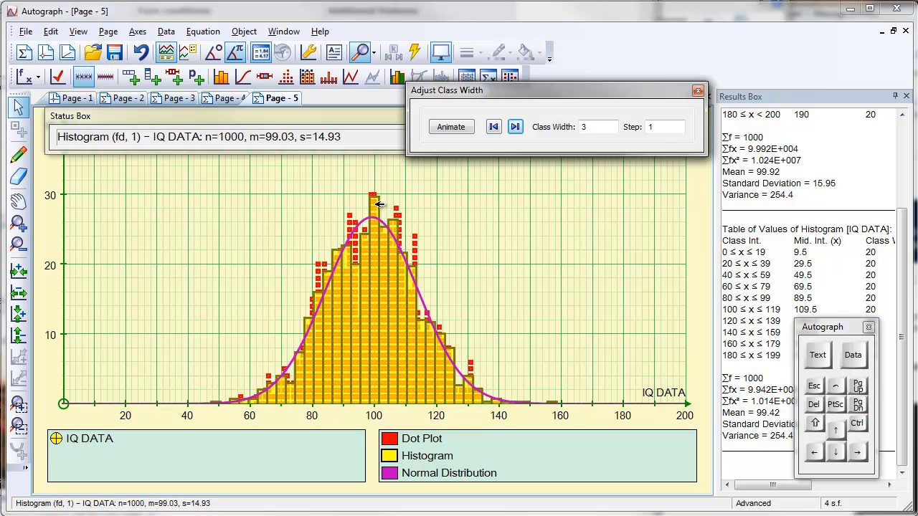
Add markers for the mean ±3 standard deviations of the IQ DATA set to the graph.
right_click(456, 184)
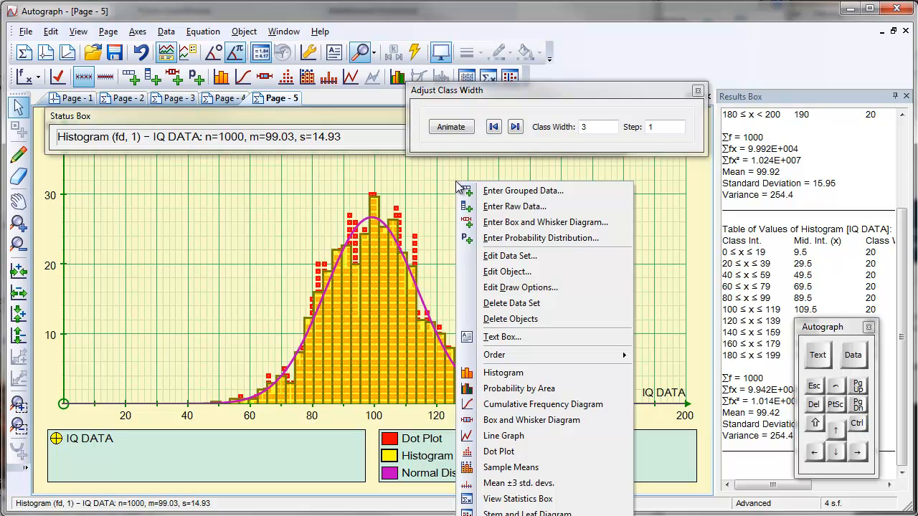
left_click(494, 484)
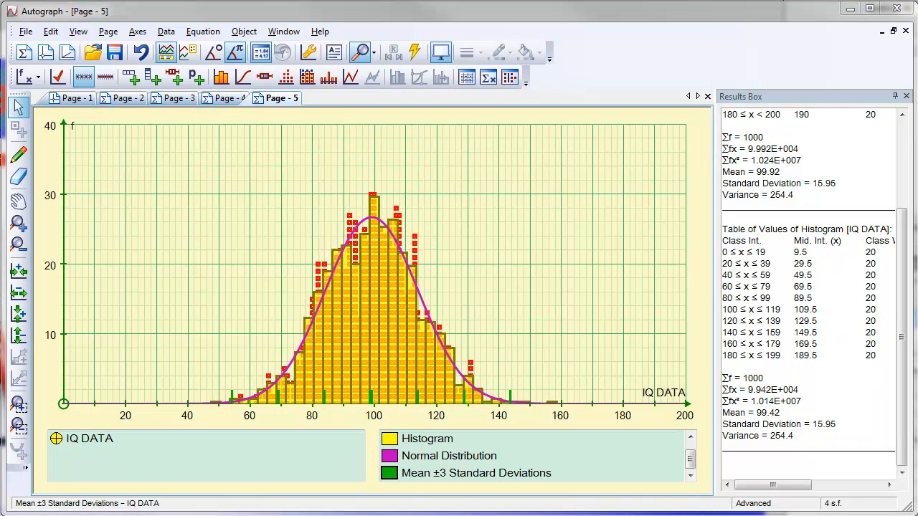
Label the y-axis f.d. and set the x-axis pip spacing manually to 20 in the axes settings.
double_click(65, 154)
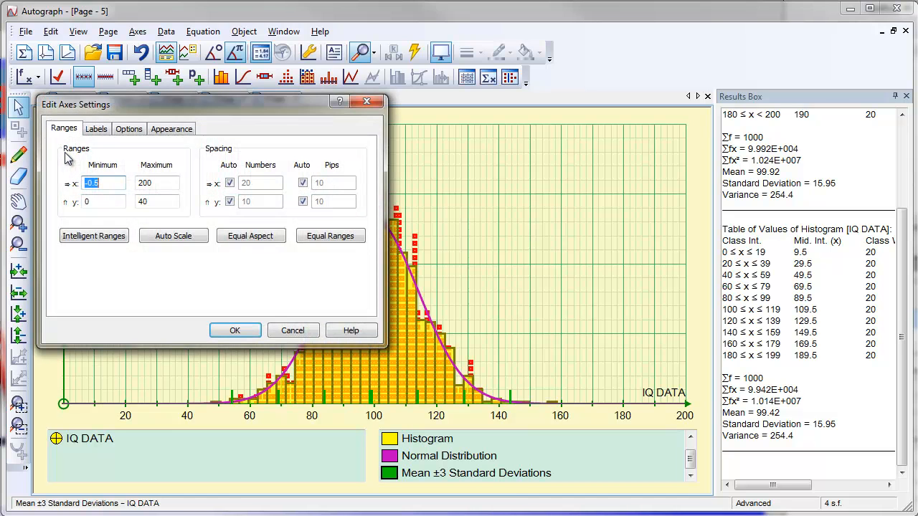
left_click(95, 130)
left_click(190, 199)
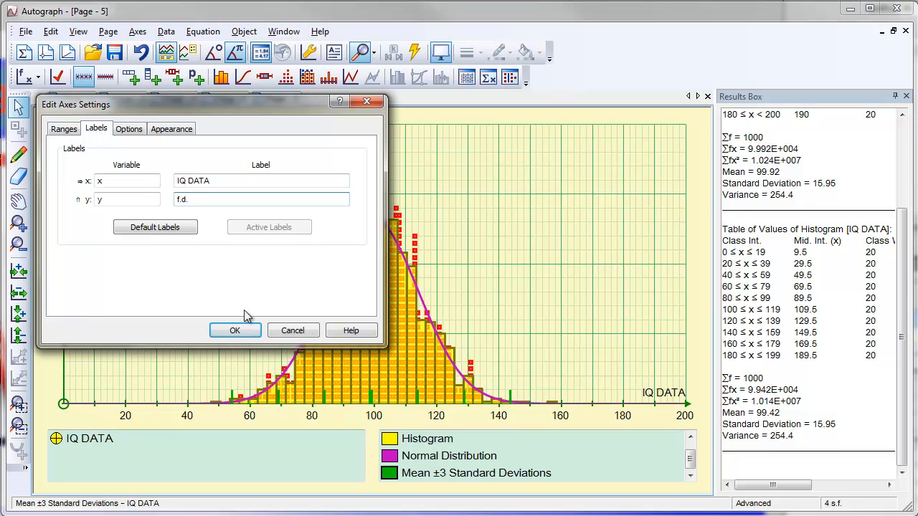
left_click(66, 129)
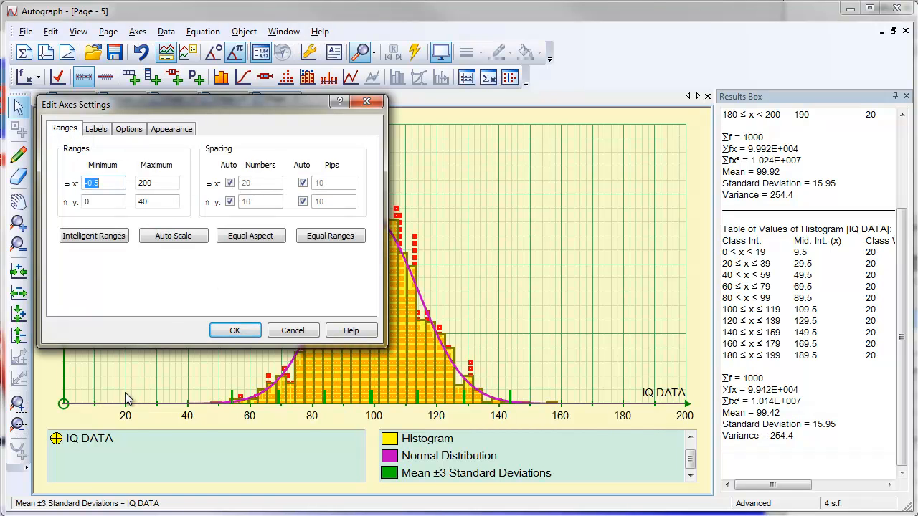
left_click(303, 182)
type("20")
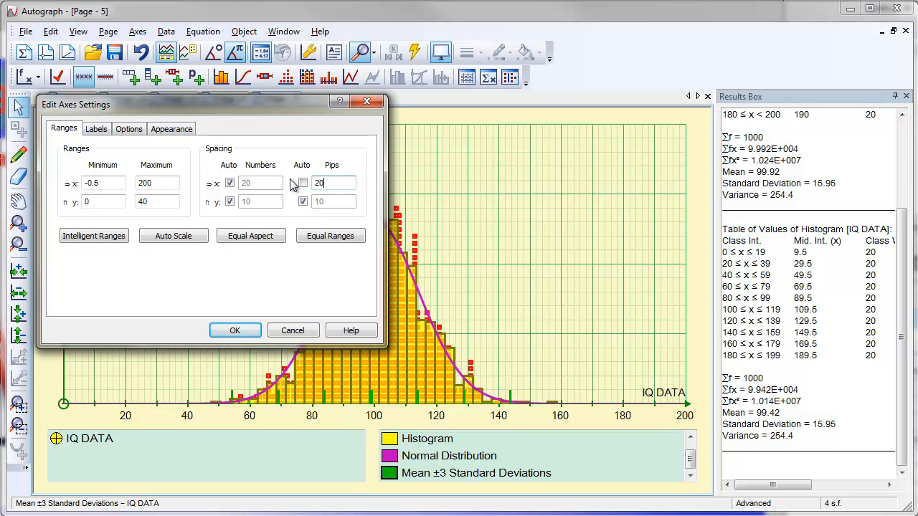
left_click(235, 329)
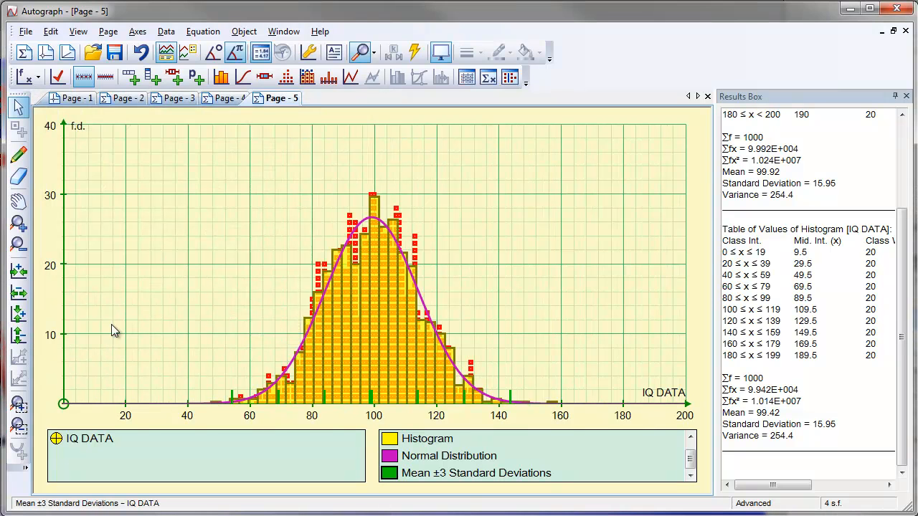
Delete the dot plot from the graph, keeping the histogram and normal curve.
left_click(418, 236)
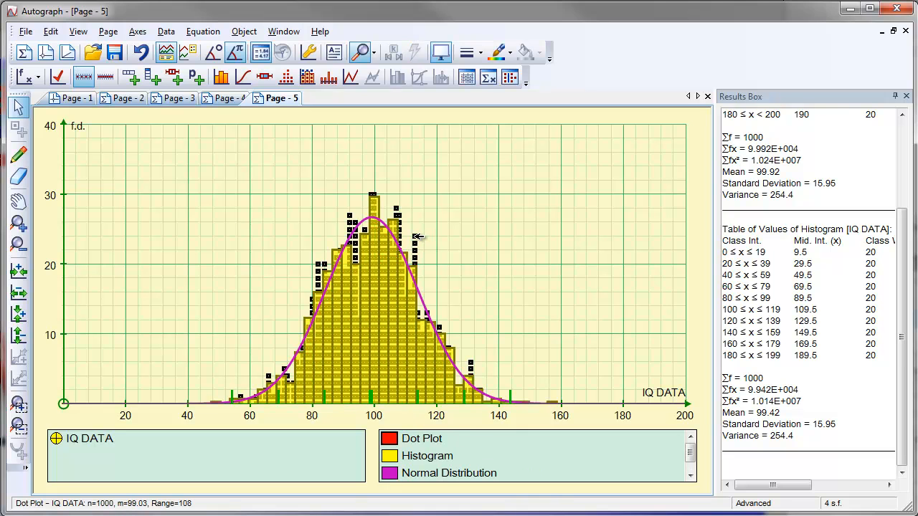
key("Delete")
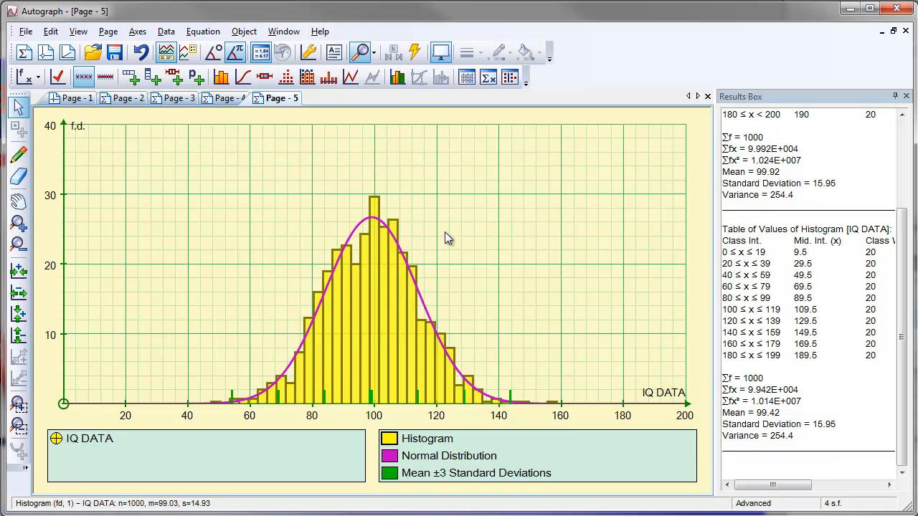